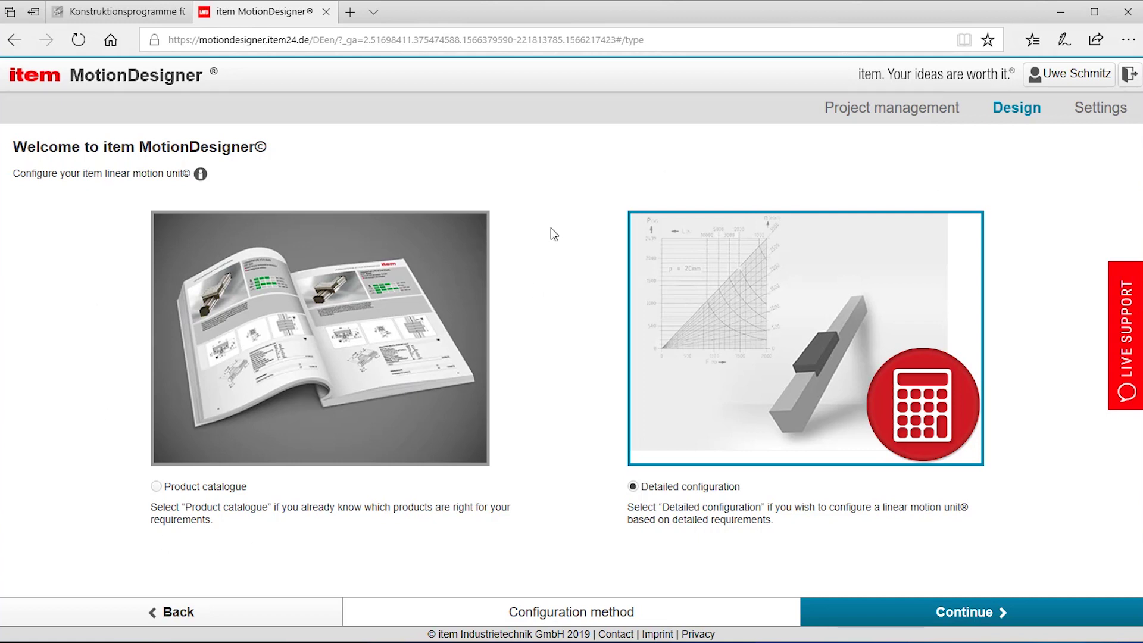
# Select Detailed configuration instead of Product catalogue as the design method.
pyautogui.click(269, 309)
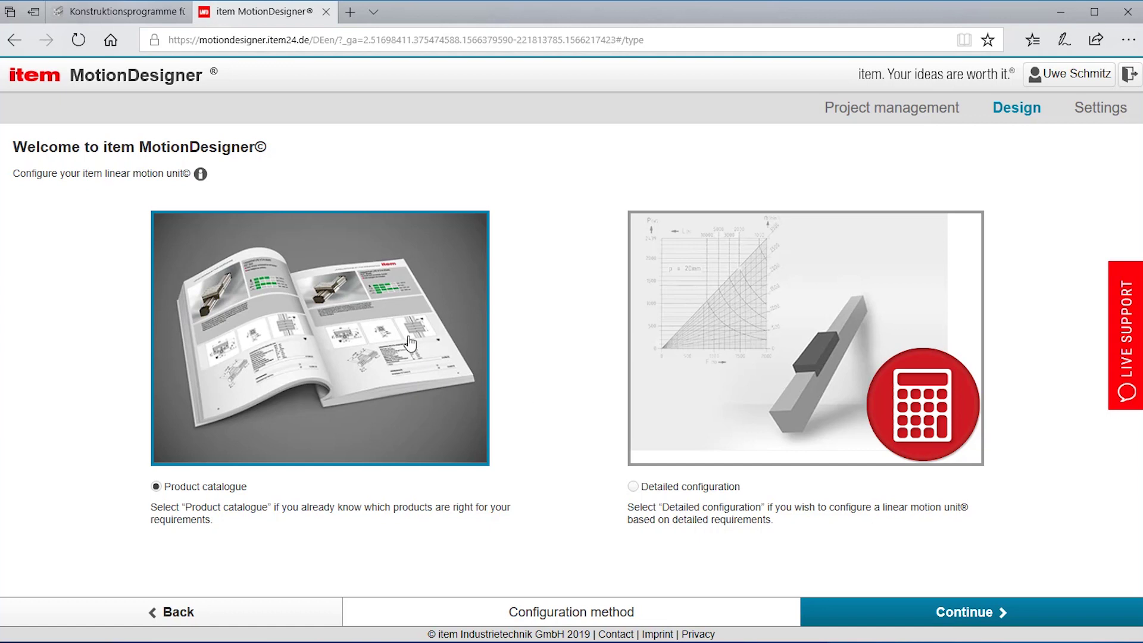
pyautogui.click(742, 316)
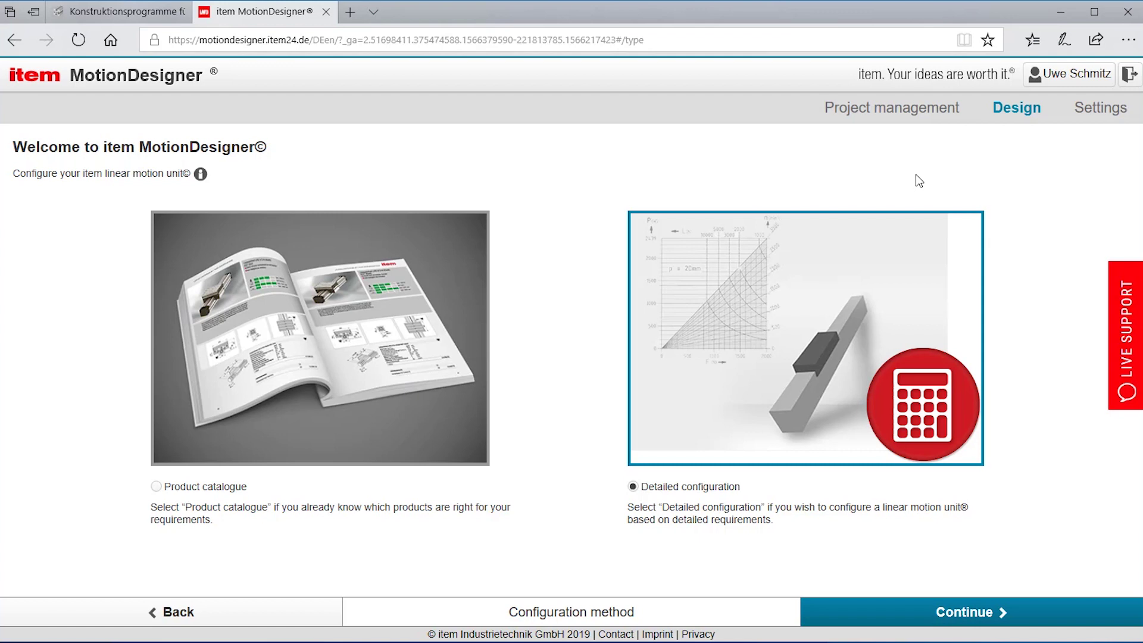
# After comparing it with the Cantilever axis, pick Linear Unit (moving carriage) and continue to Basic requirements.
pyautogui.click(973, 615)
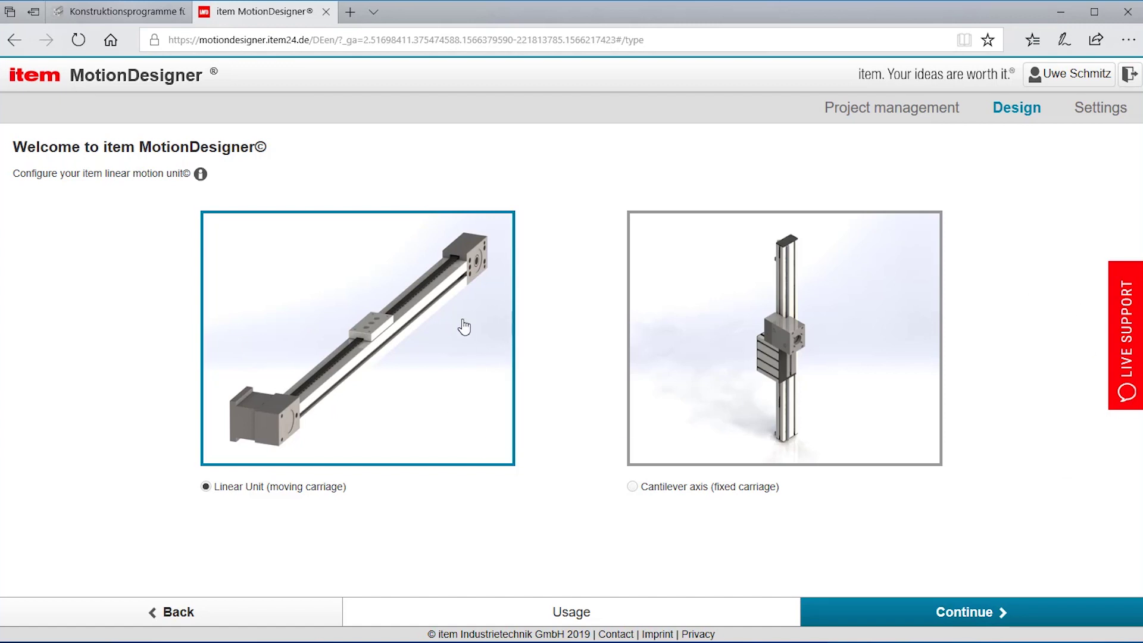
pyautogui.moveTo(464, 324)
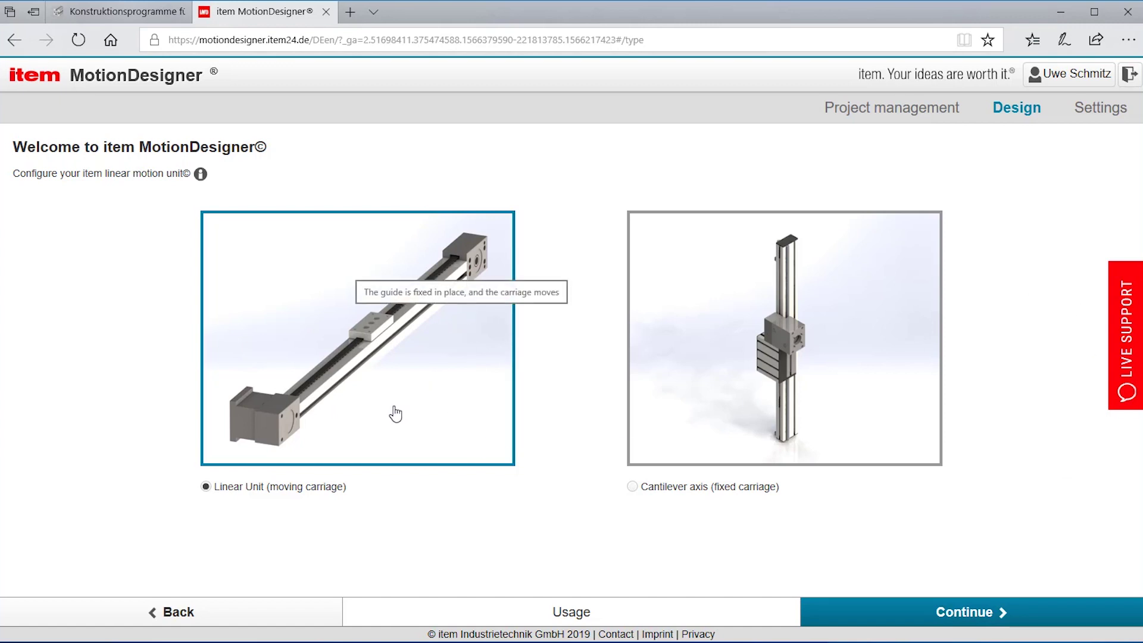
pyautogui.moveTo(302, 429)
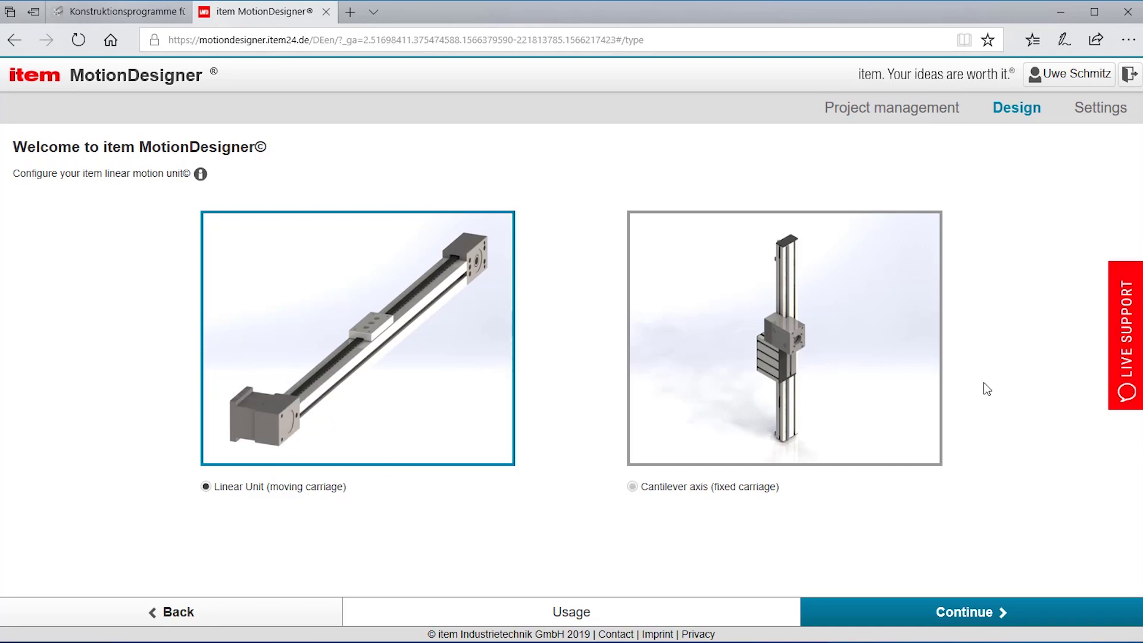
pyautogui.click(882, 301)
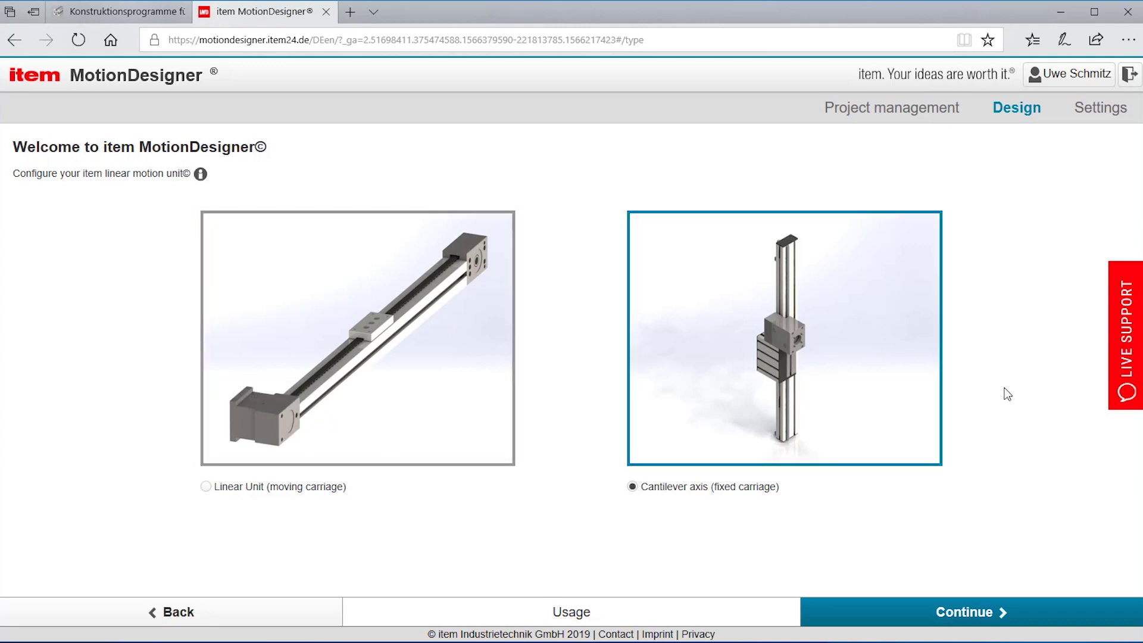
pyautogui.moveTo(785, 360)
pyautogui.click(436, 411)
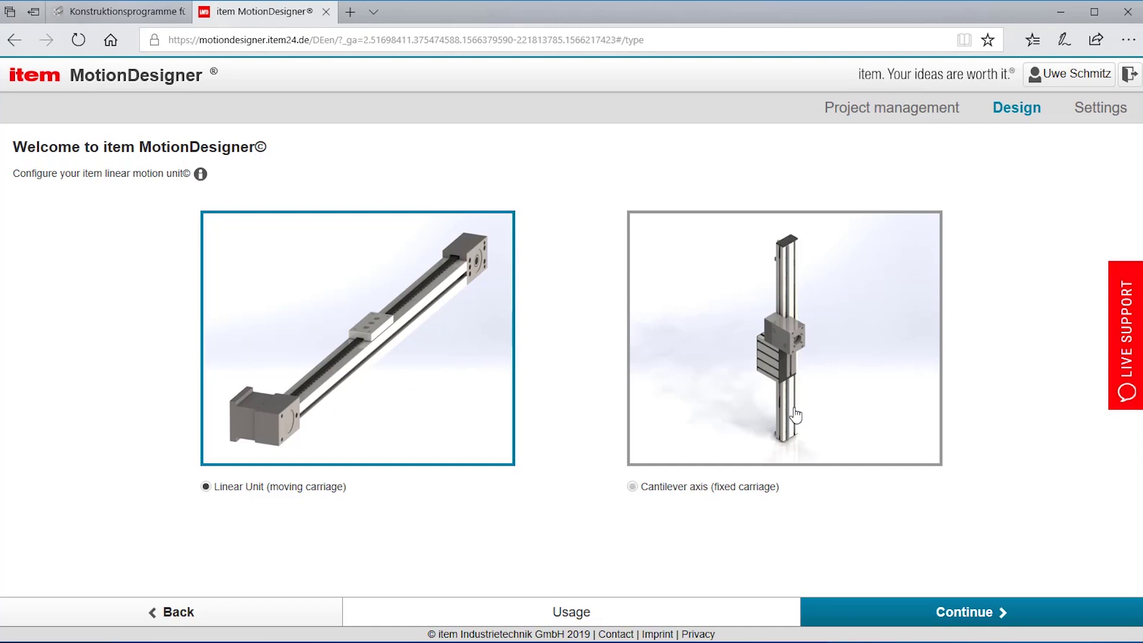
pyautogui.moveTo(304, 336)
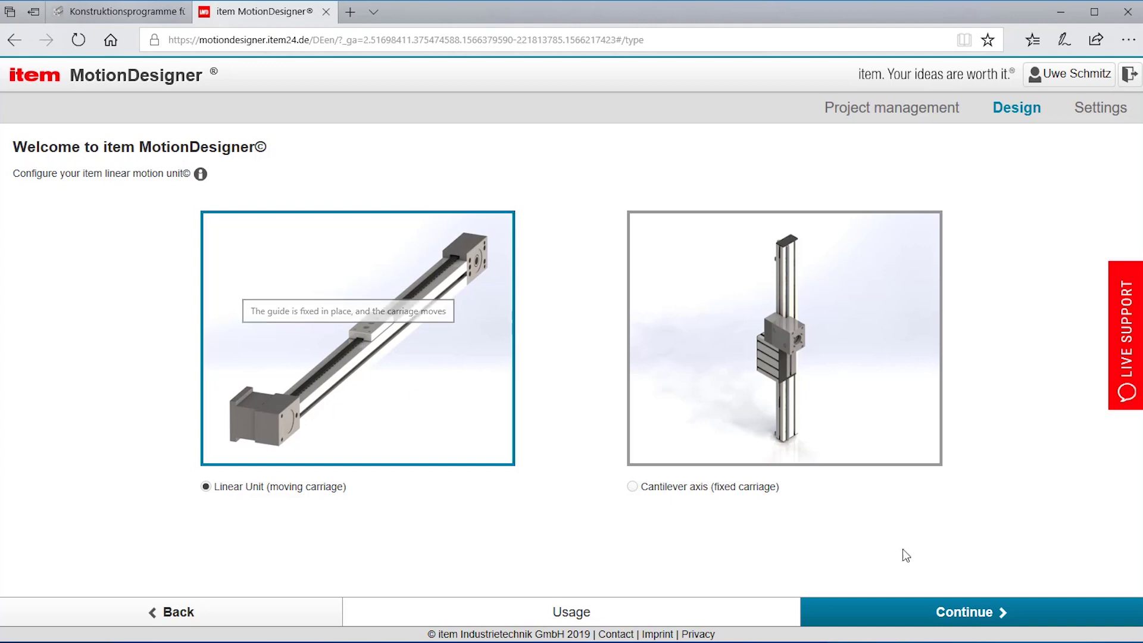
pyautogui.click(983, 619)
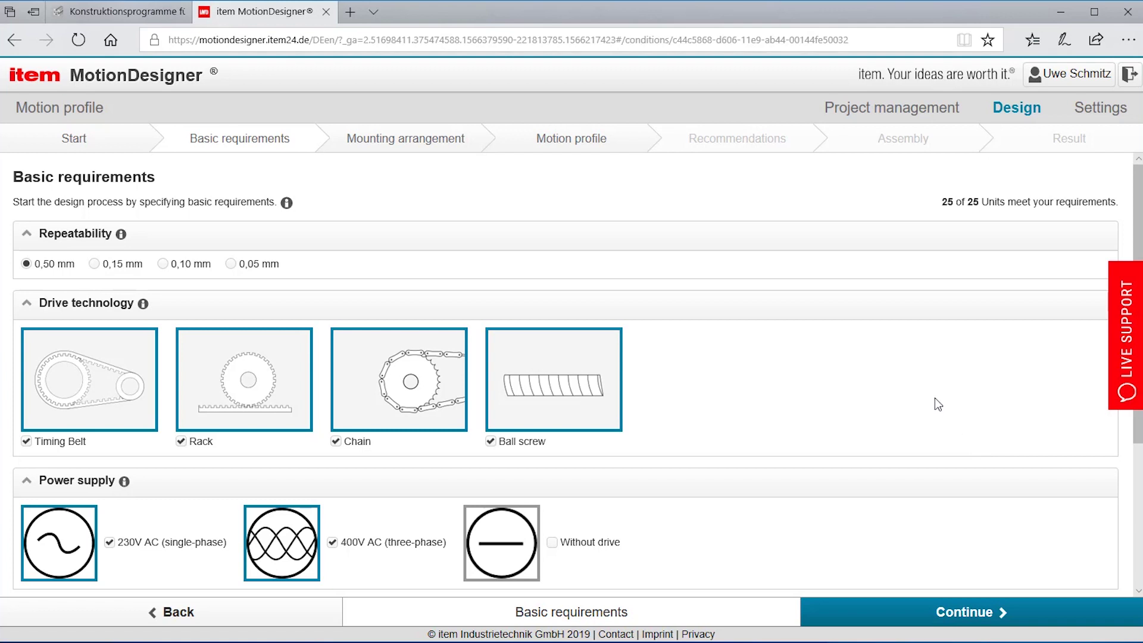
# Set repeatability to 0,10 mm and exclude Chain drive while keeping Ball screw, leaving 9 of 25 units.
pyautogui.click(94, 265)
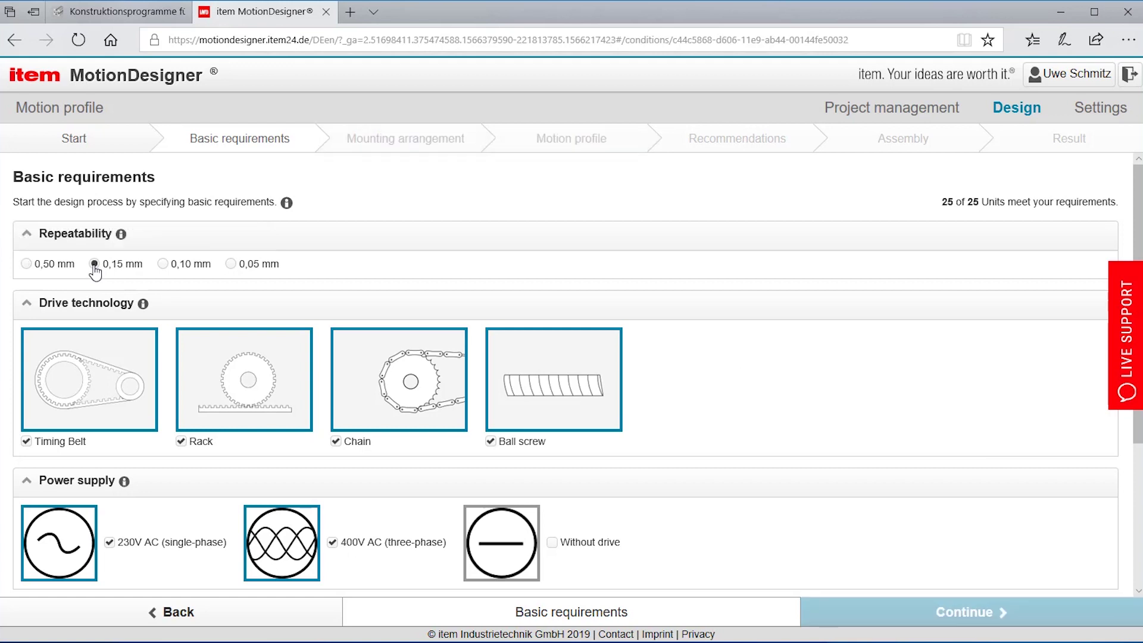
pyautogui.click(176, 266)
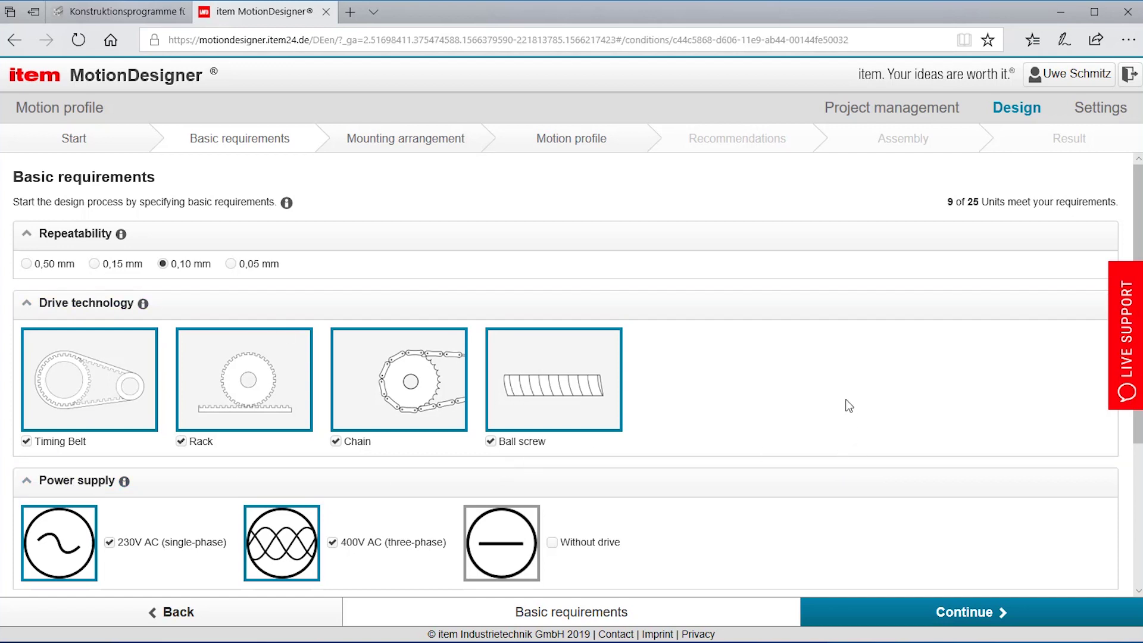
pyautogui.click(431, 398)
pyautogui.click(559, 400)
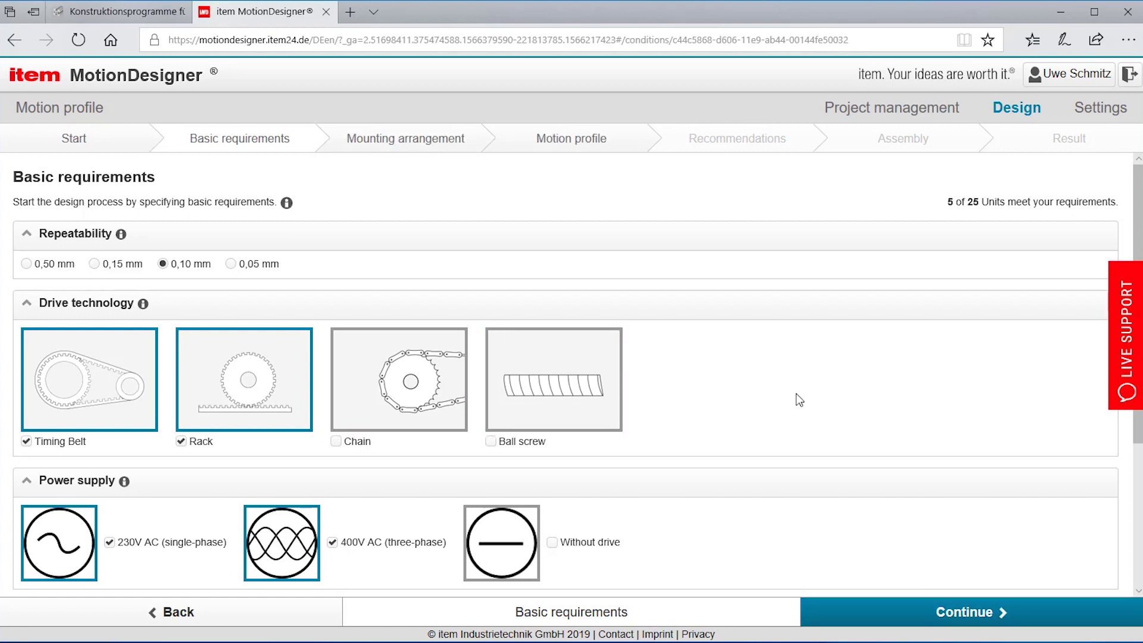
pyautogui.click(578, 400)
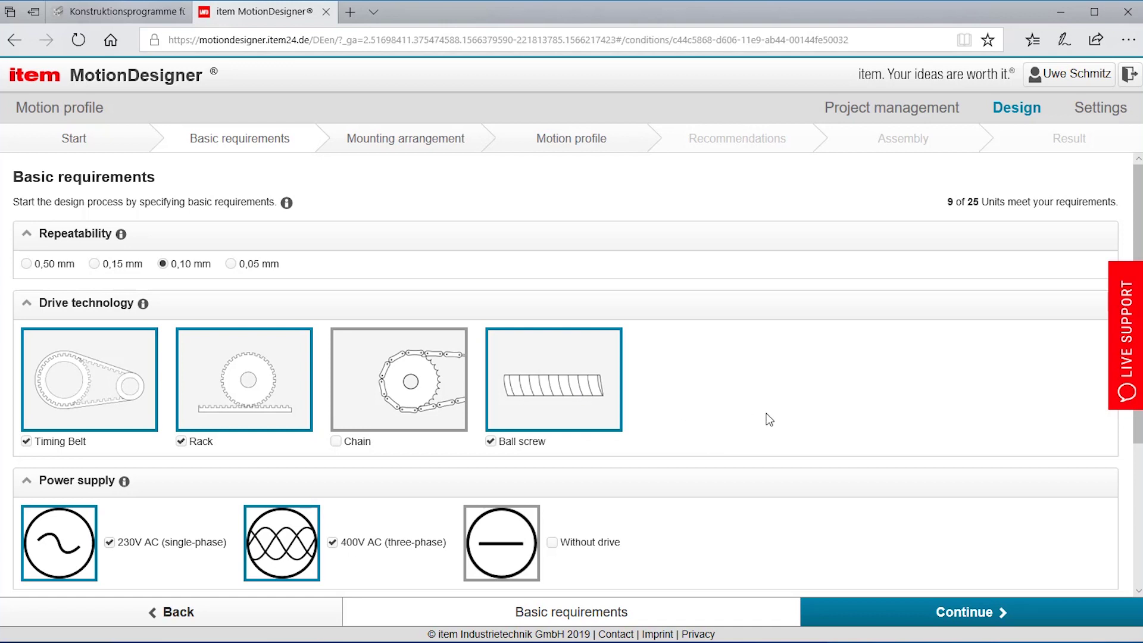
pyautogui.scroll(-2, 751, 441)
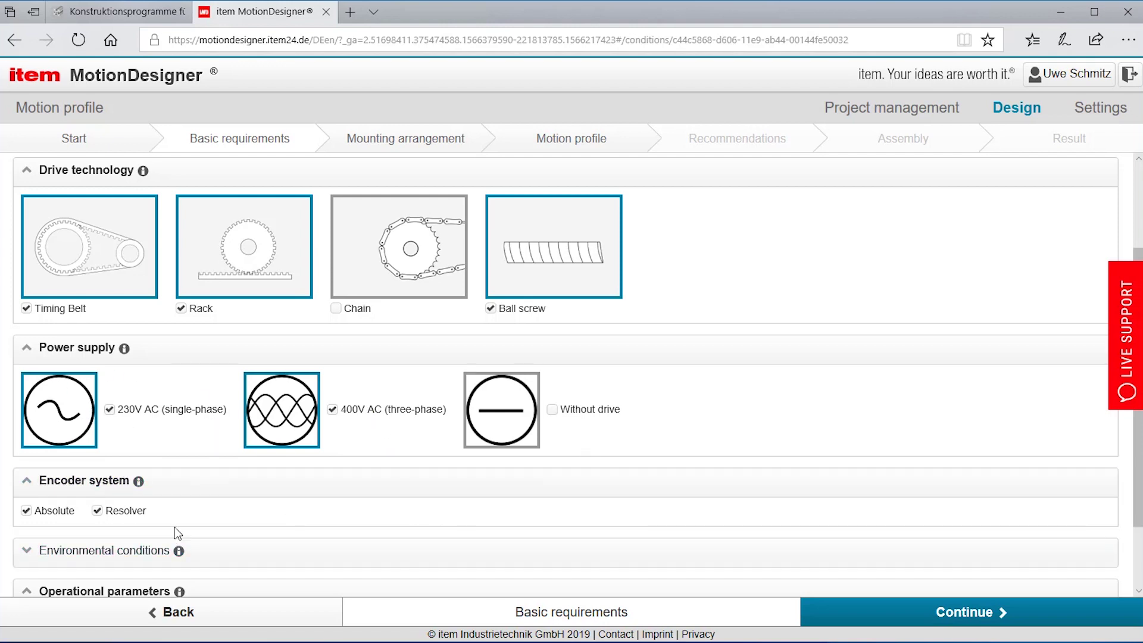
pyautogui.scroll(-1, 174, 526)
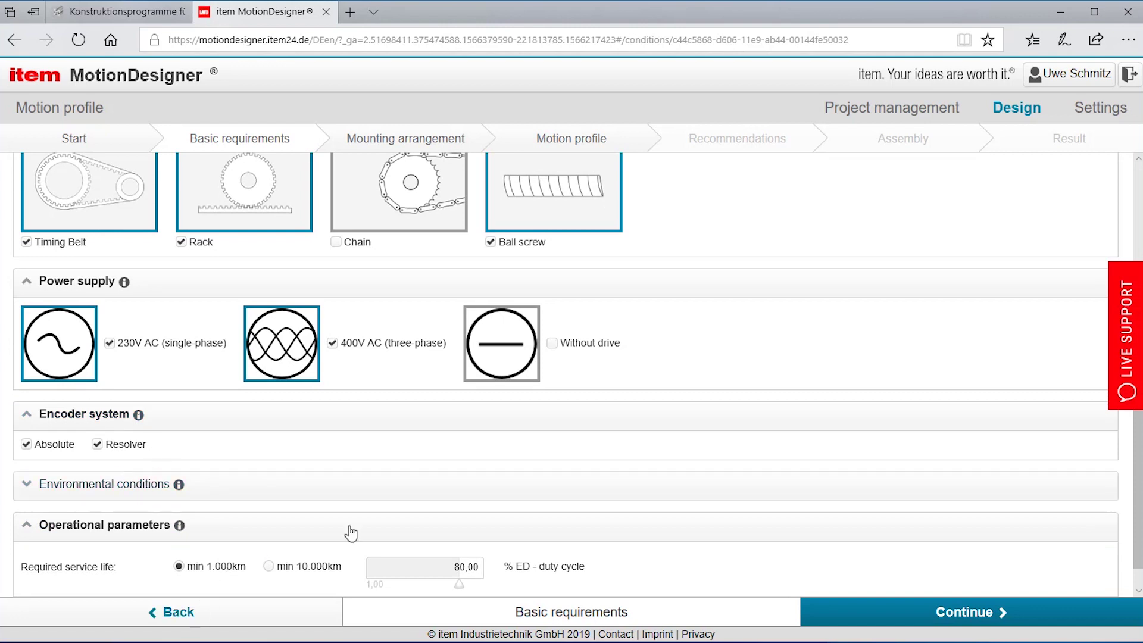
pyautogui.scroll(3, 772, 420)
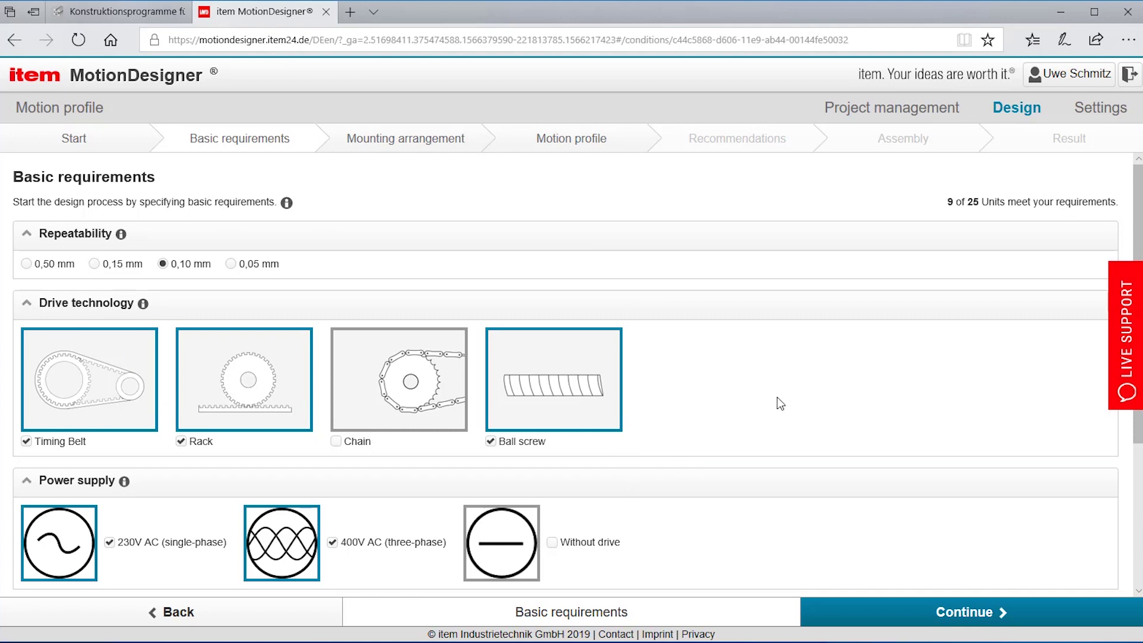
# Mount the unit horizontally at 0° with the carriage at the Bottom, then continue to Motion profile.
pyautogui.click(976, 616)
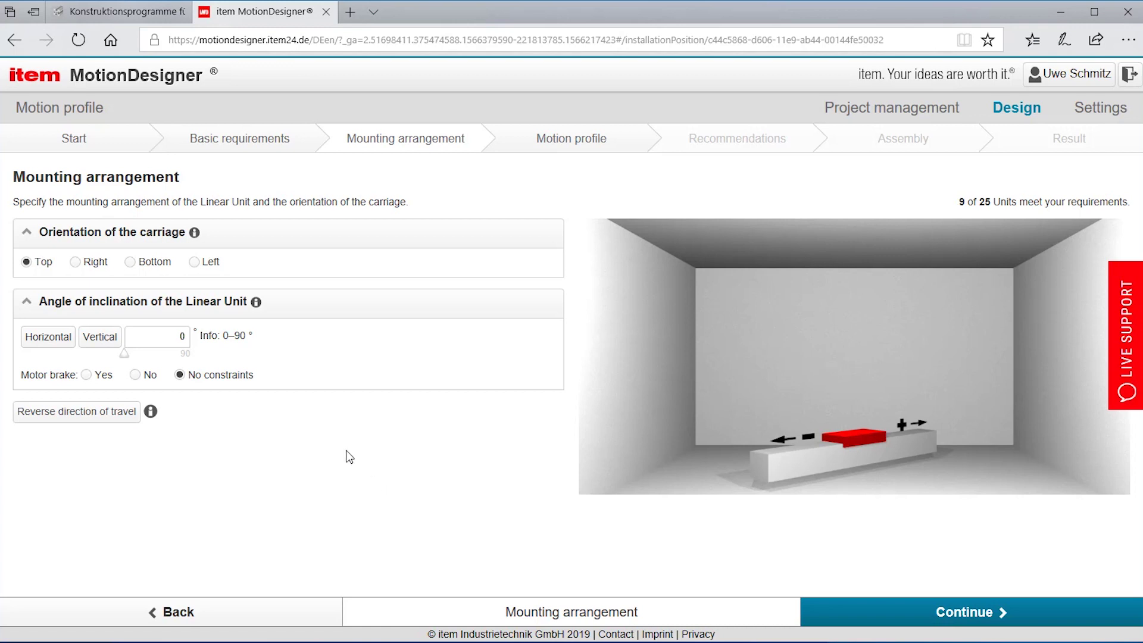
pyautogui.click(101, 339)
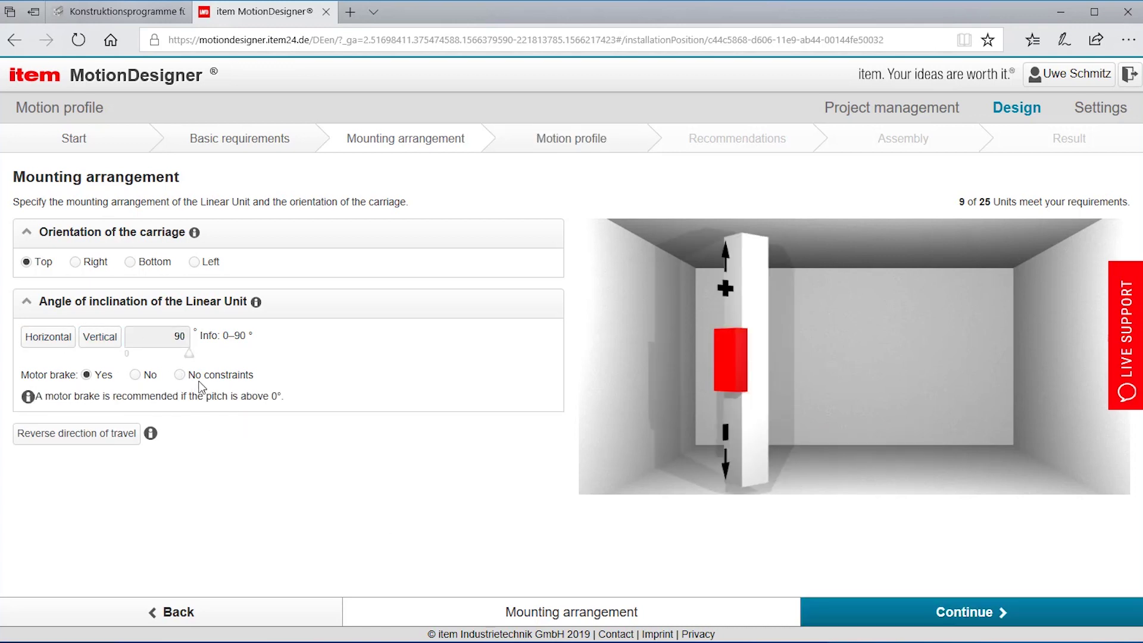
pyautogui.moveTo(189, 354); pyautogui.dragTo(158, 357)
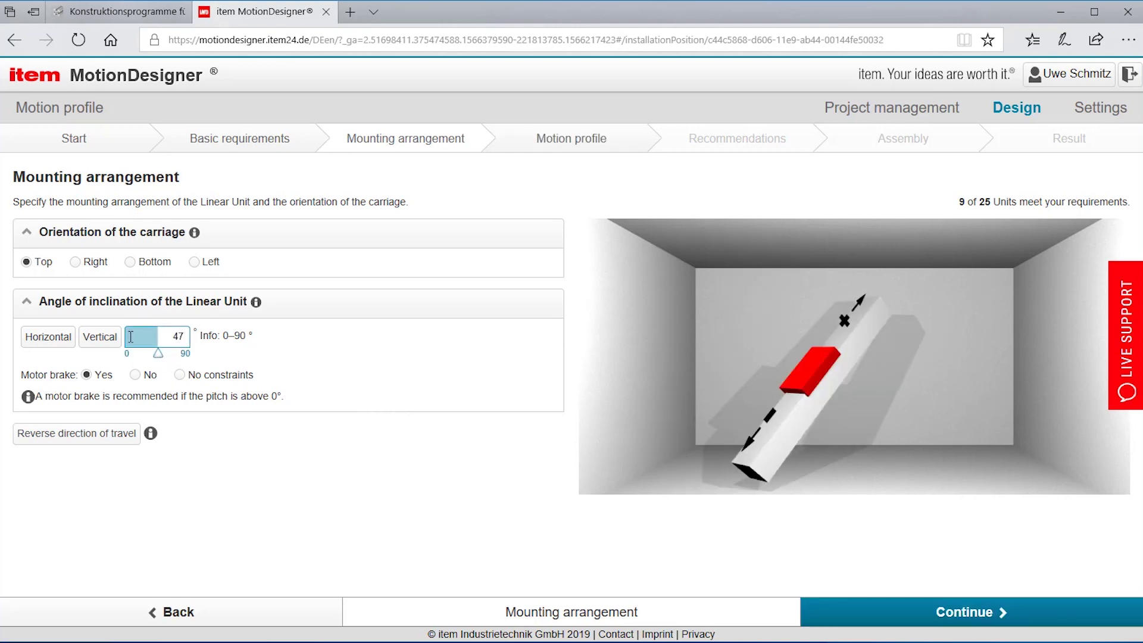
pyautogui.click(56, 338)
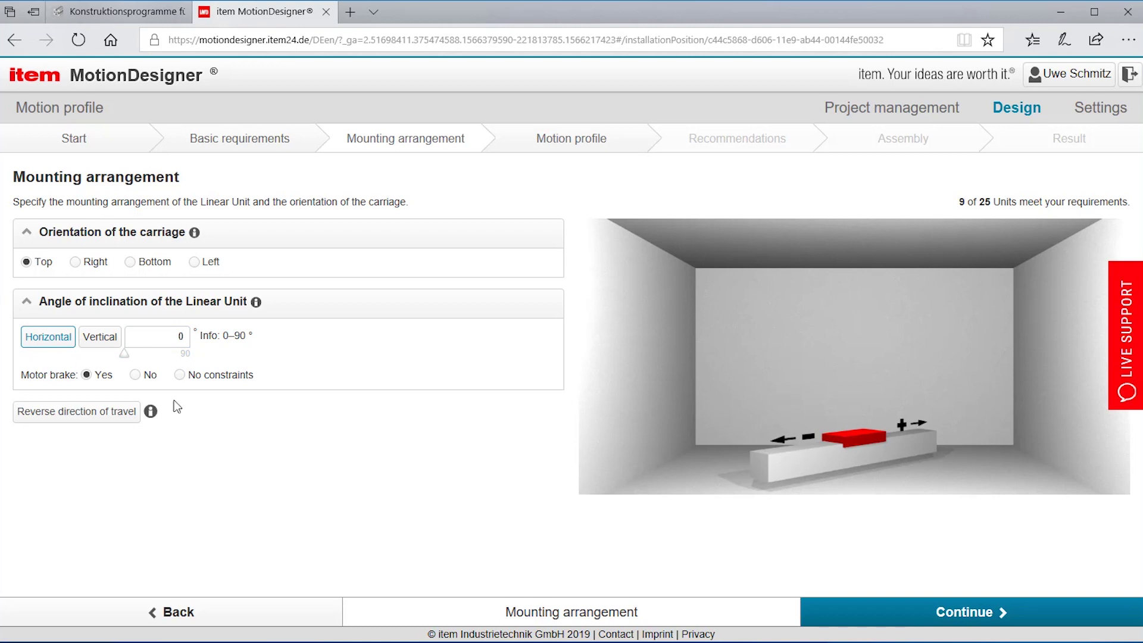
pyautogui.click(142, 263)
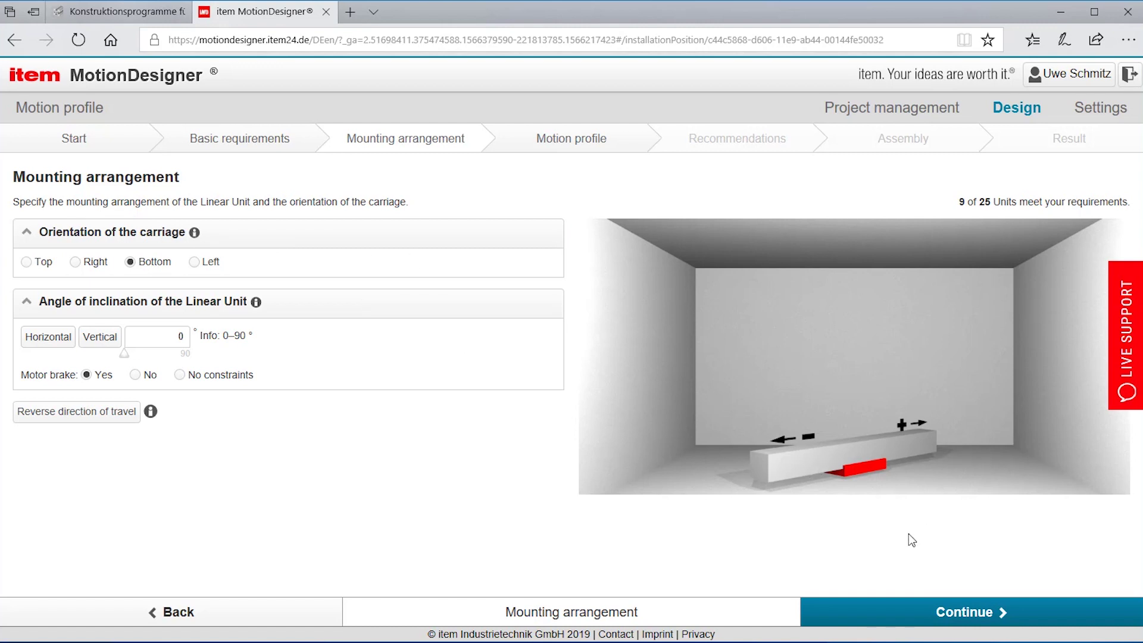
pyautogui.click(976, 613)
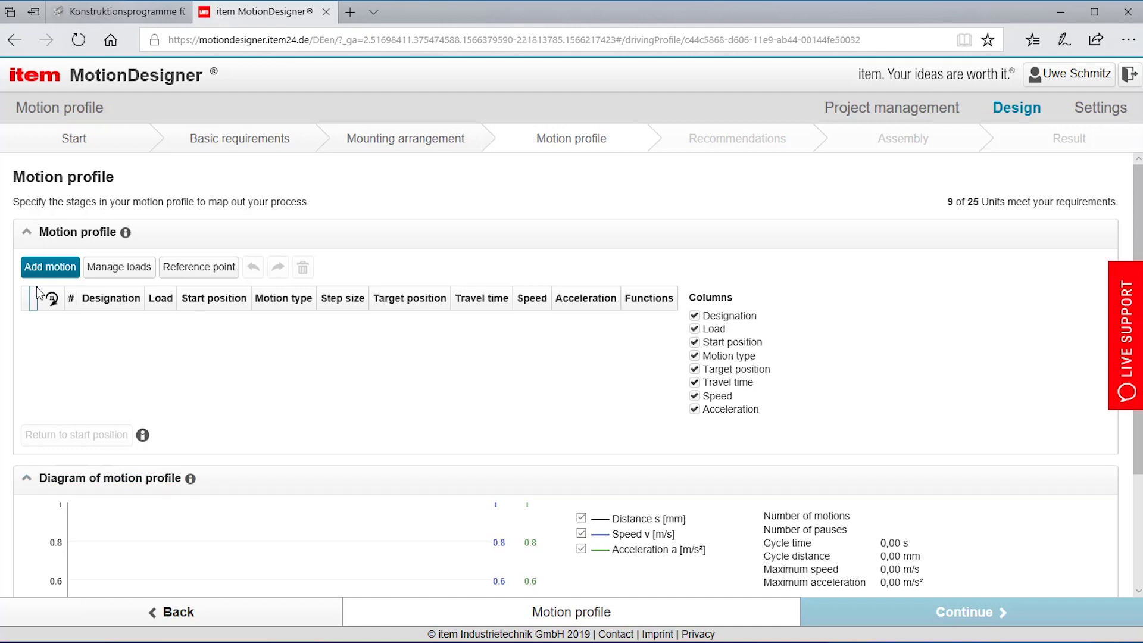
# Rename the No load entry to 'Printhead' and give it a mass of 4,50 kg.
pyautogui.click(130, 271)
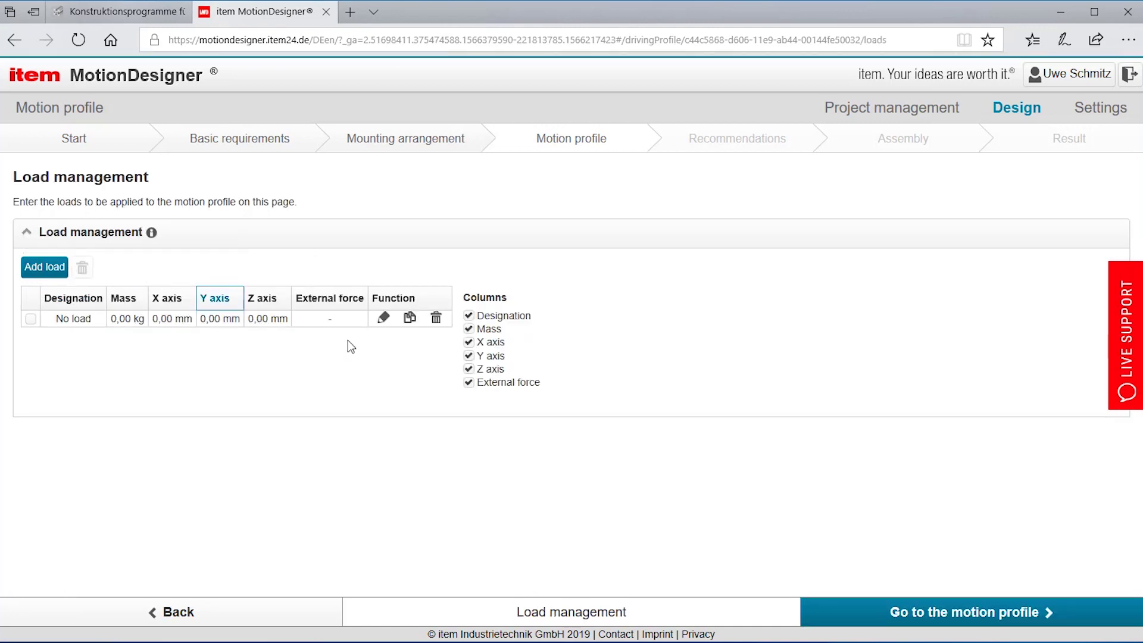
pyautogui.click(354, 320)
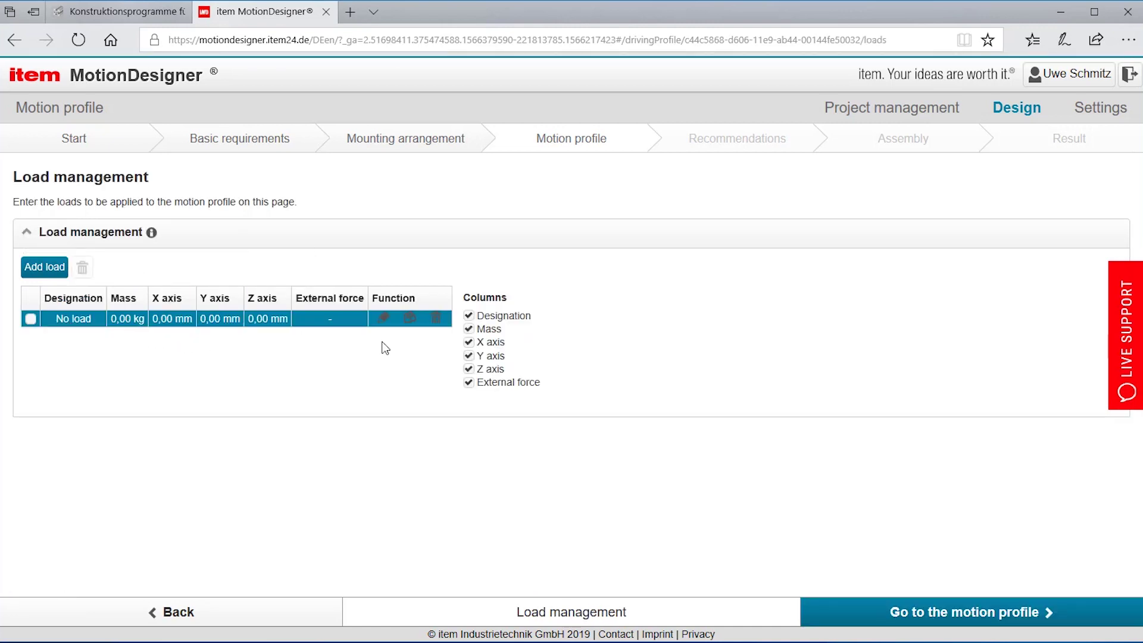
pyautogui.click(386, 320)
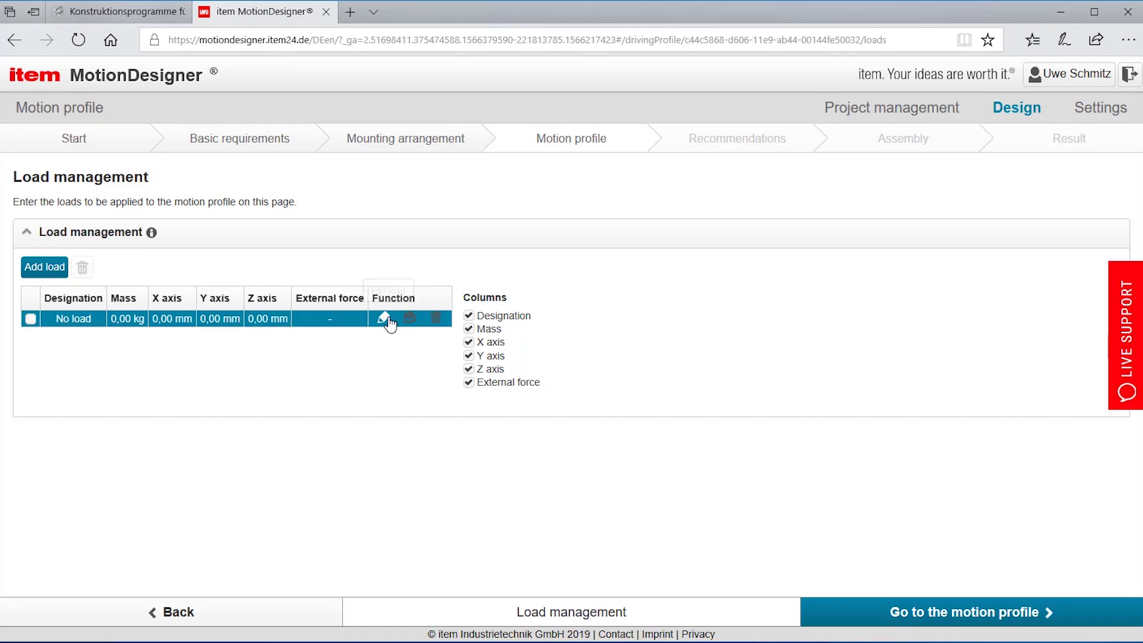
pyautogui.moveTo(296, 264); pyautogui.dragTo(194, 260)
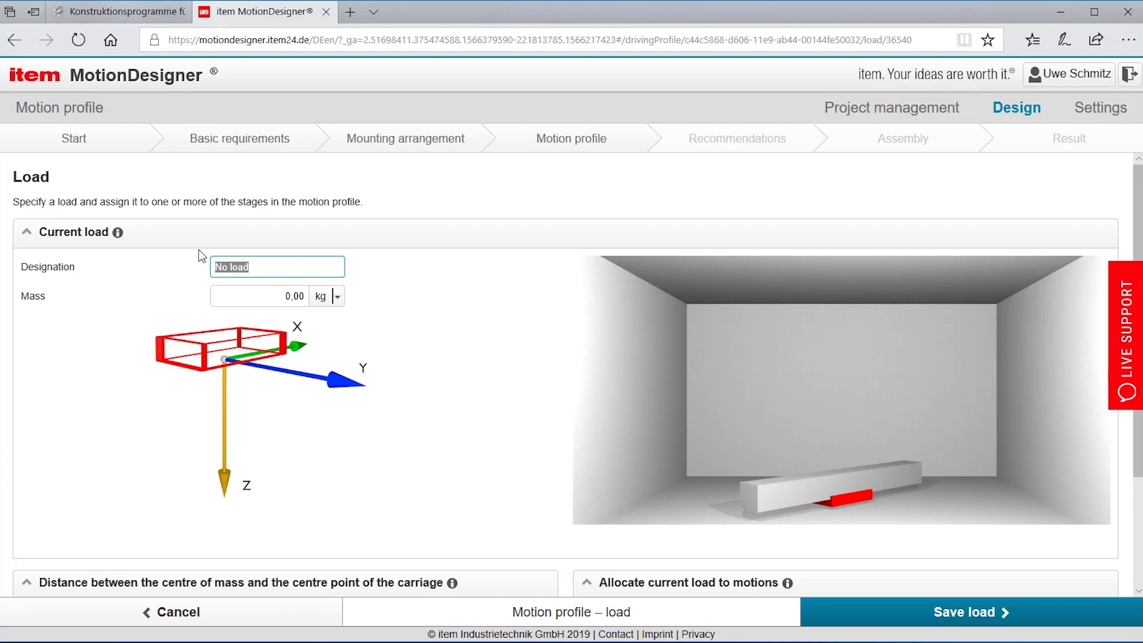
pyautogui.write('Printhead')
pyautogui.click(277, 305)
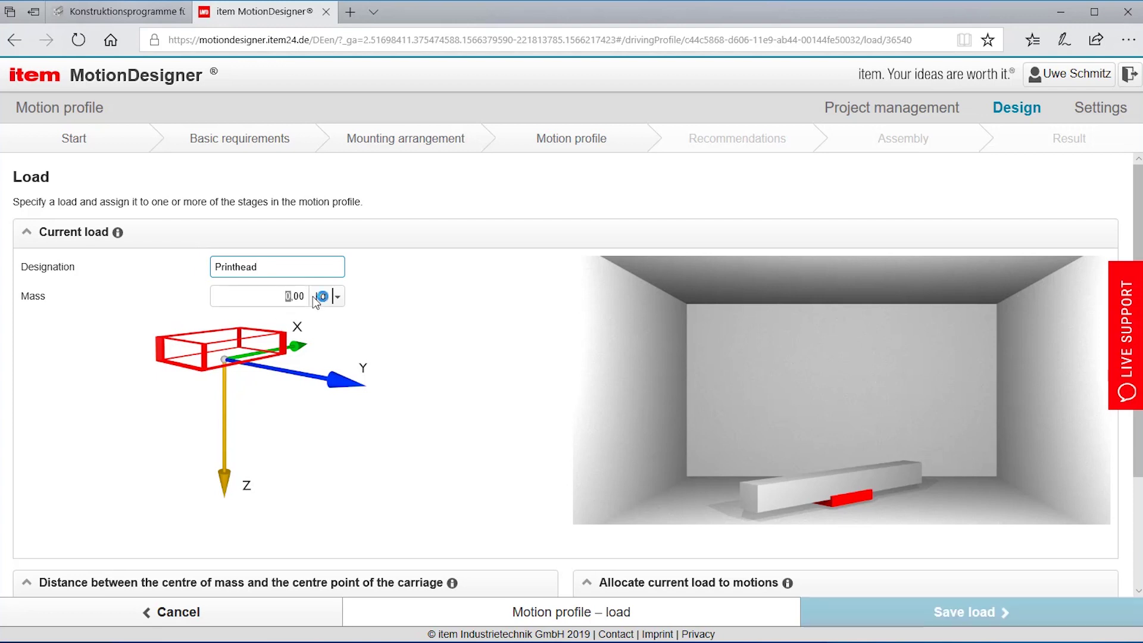
pyautogui.write('4,5')
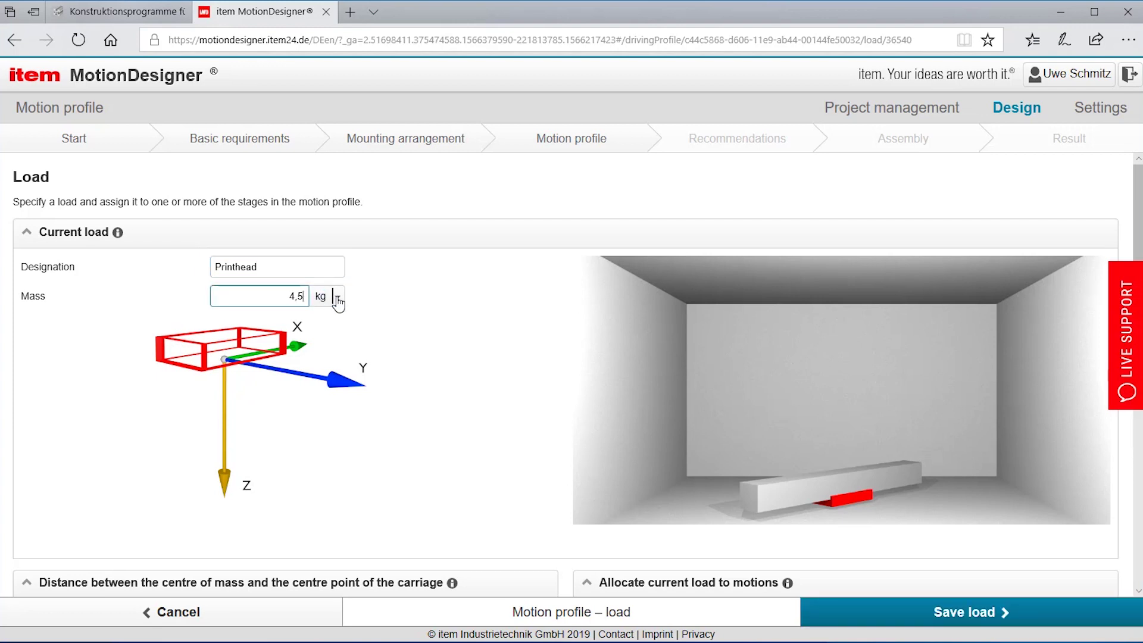
pyautogui.click(461, 388)
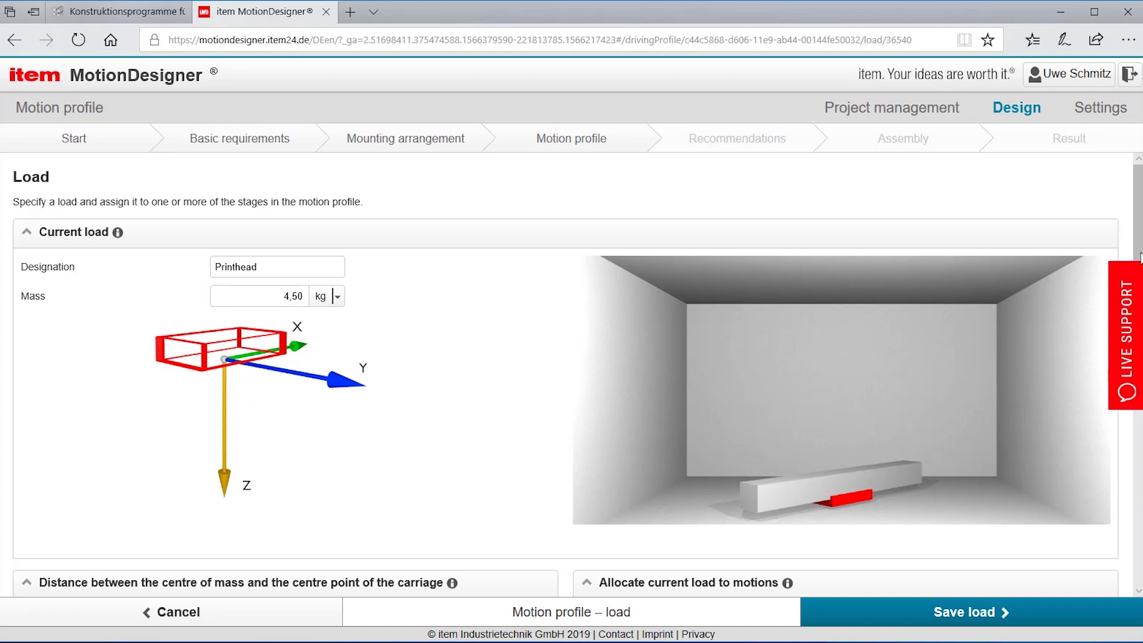
# Give the Printhead load a 25 mm Z offset and save it.
pyautogui.scroll(-2, 1139, 256)
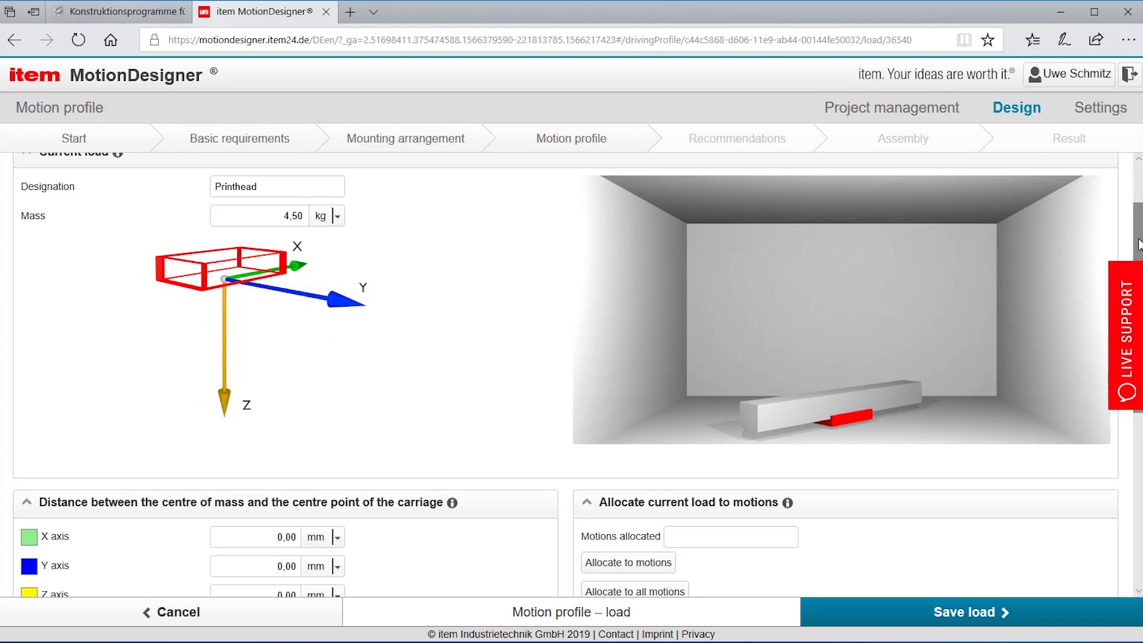
pyautogui.scroll(-1, 1138, 244)
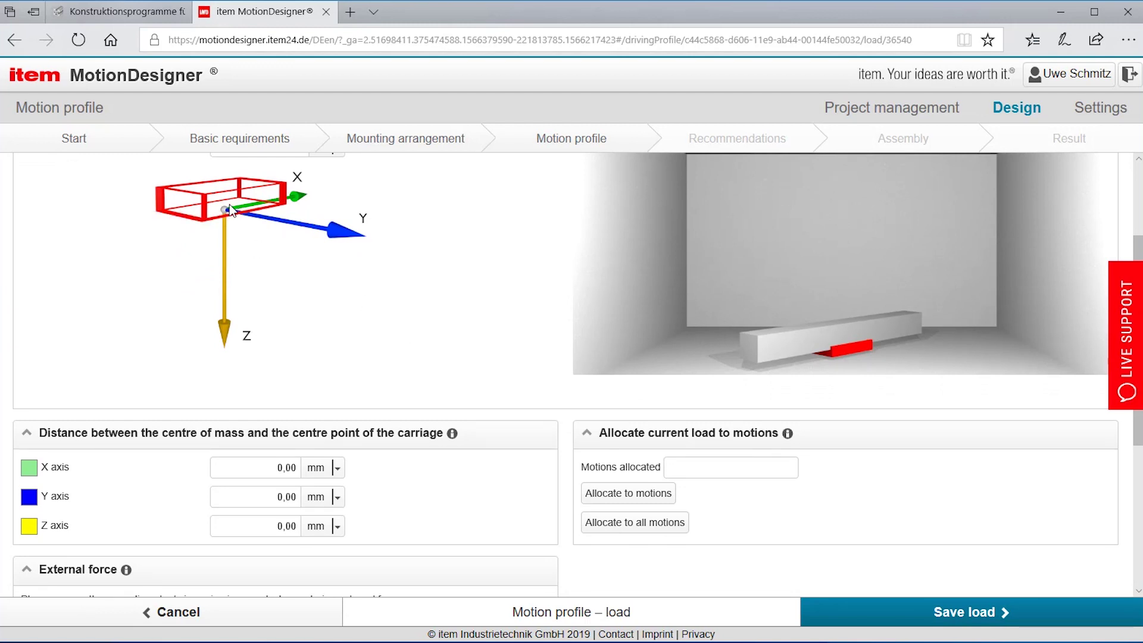
pyautogui.click(264, 526)
pyautogui.write('25')
pyautogui.press('Return')
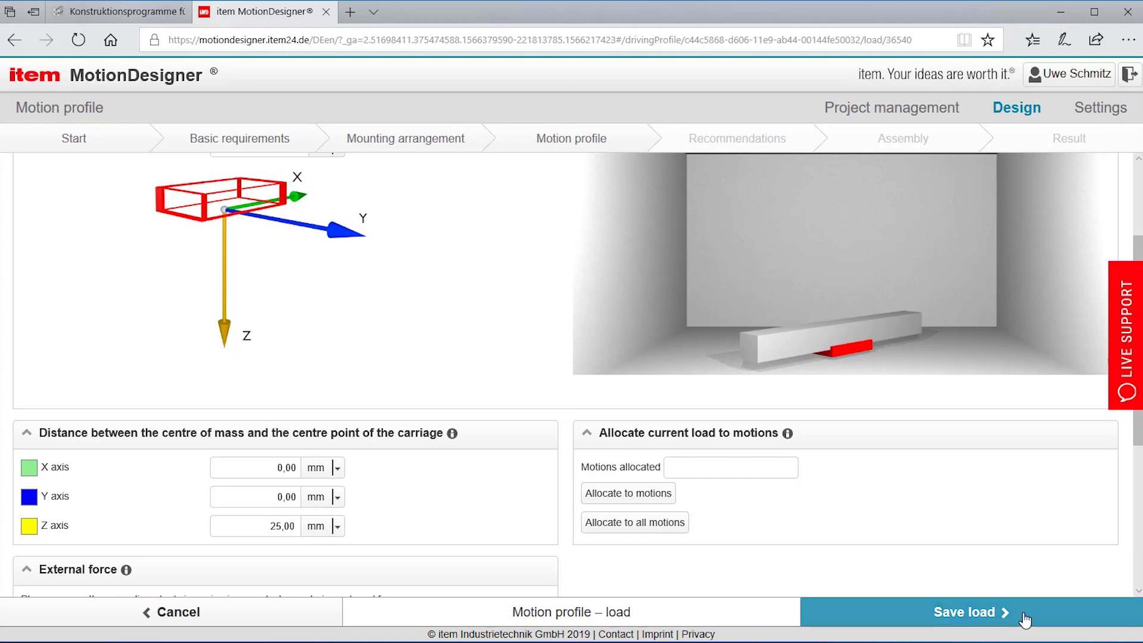
pyautogui.click(973, 616)
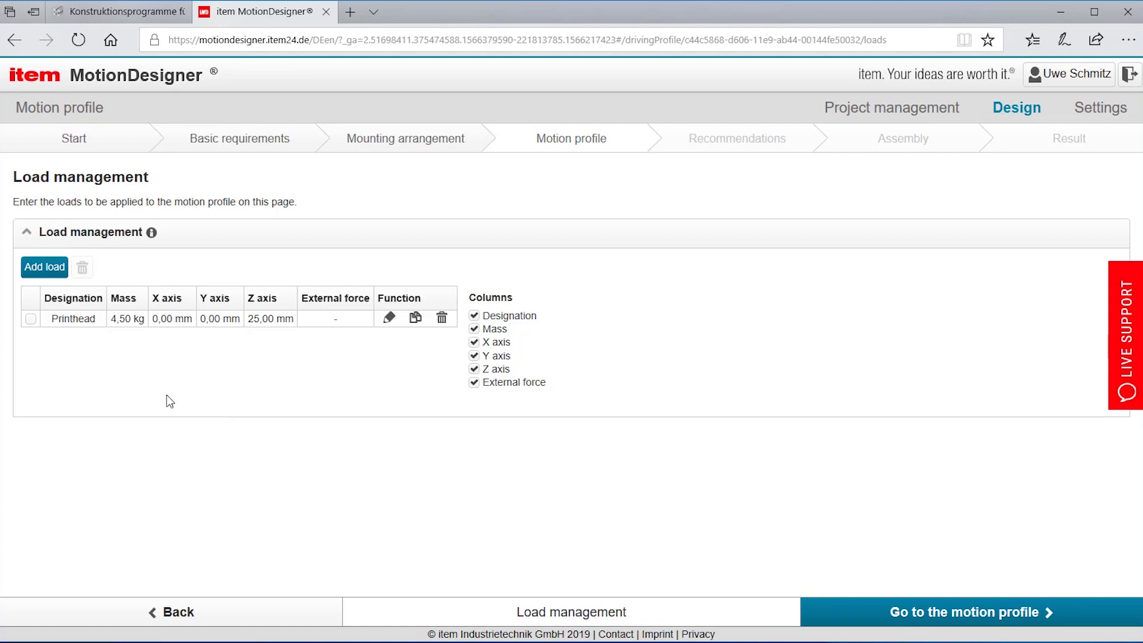
# Add a new 1/3 Trapezoidal motion with a 2500 mm target position.
pyautogui.click(960, 613)
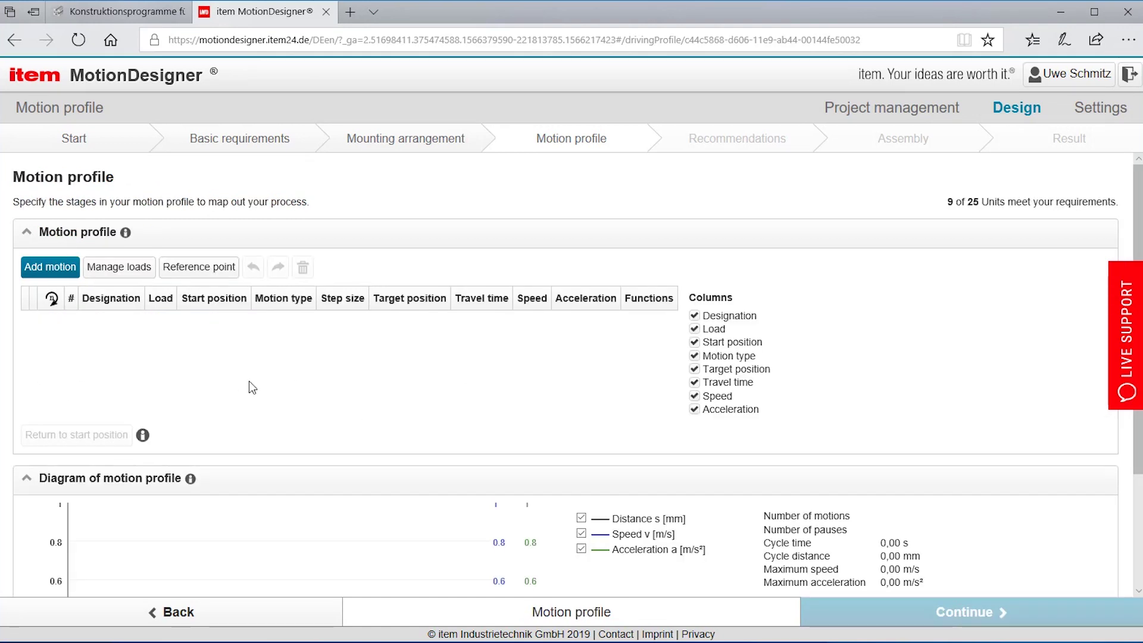
pyautogui.click(44, 271)
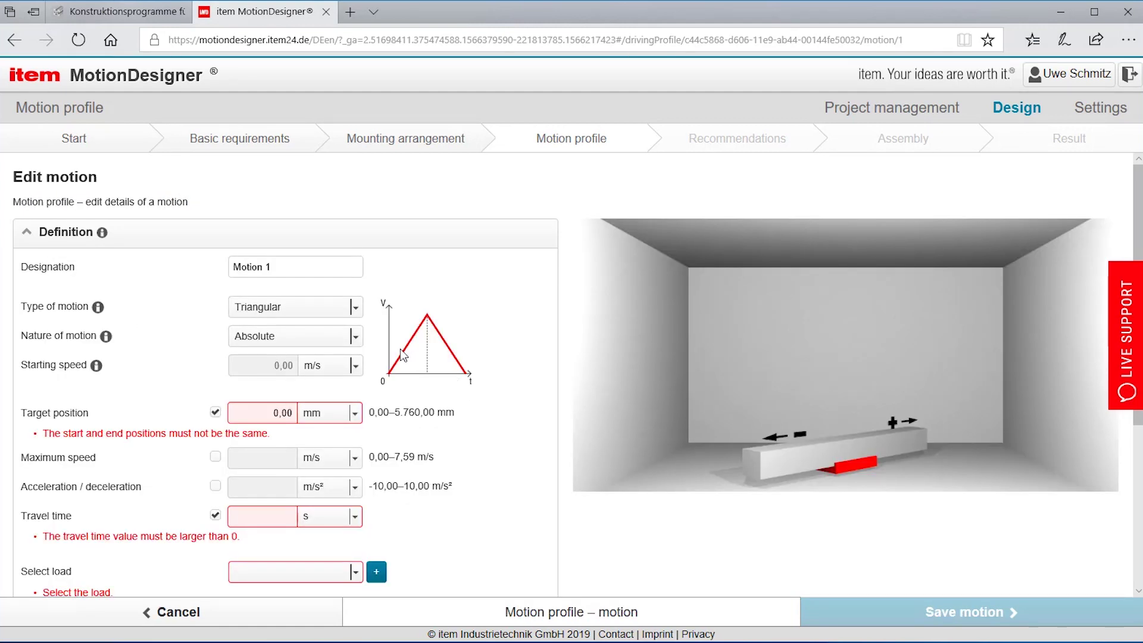
pyautogui.click(356, 310)
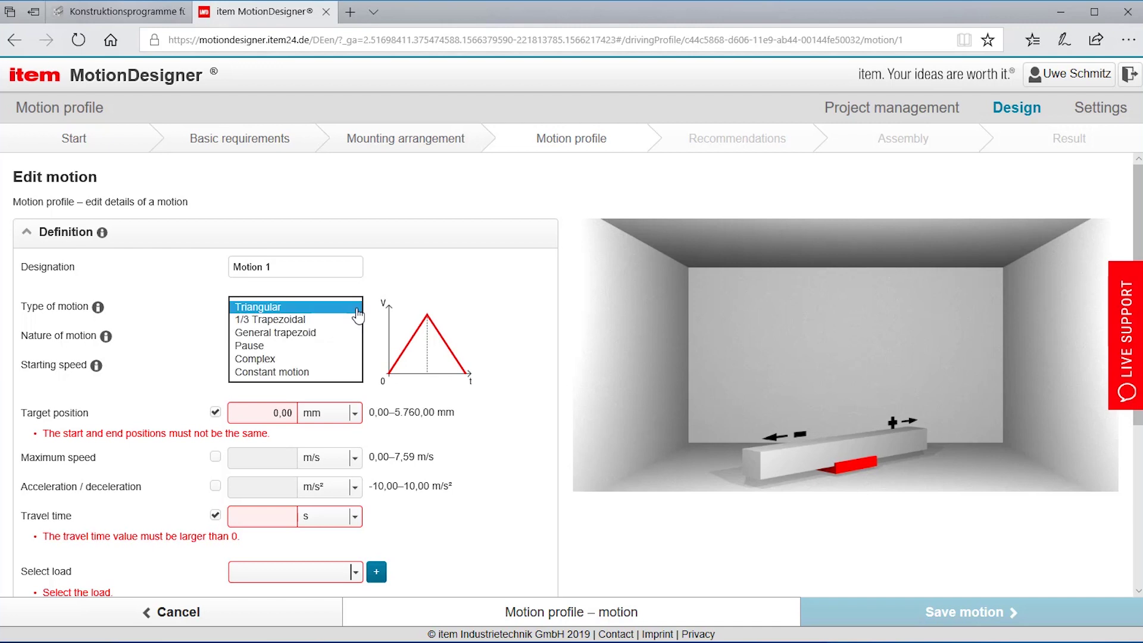
pyautogui.click(316, 319)
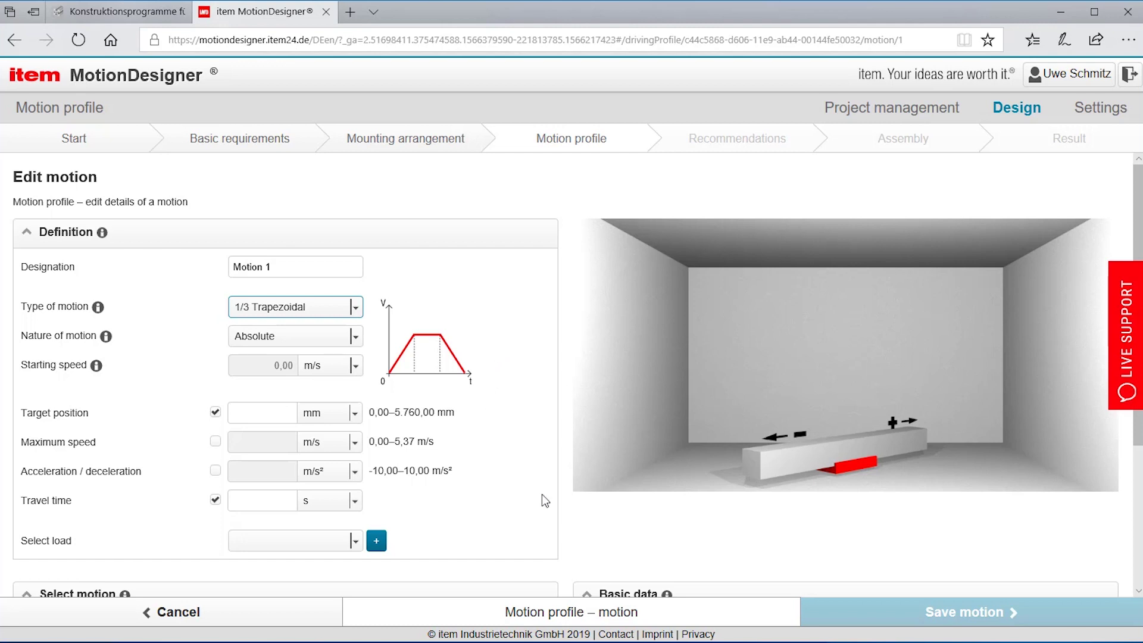
pyautogui.click(263, 412)
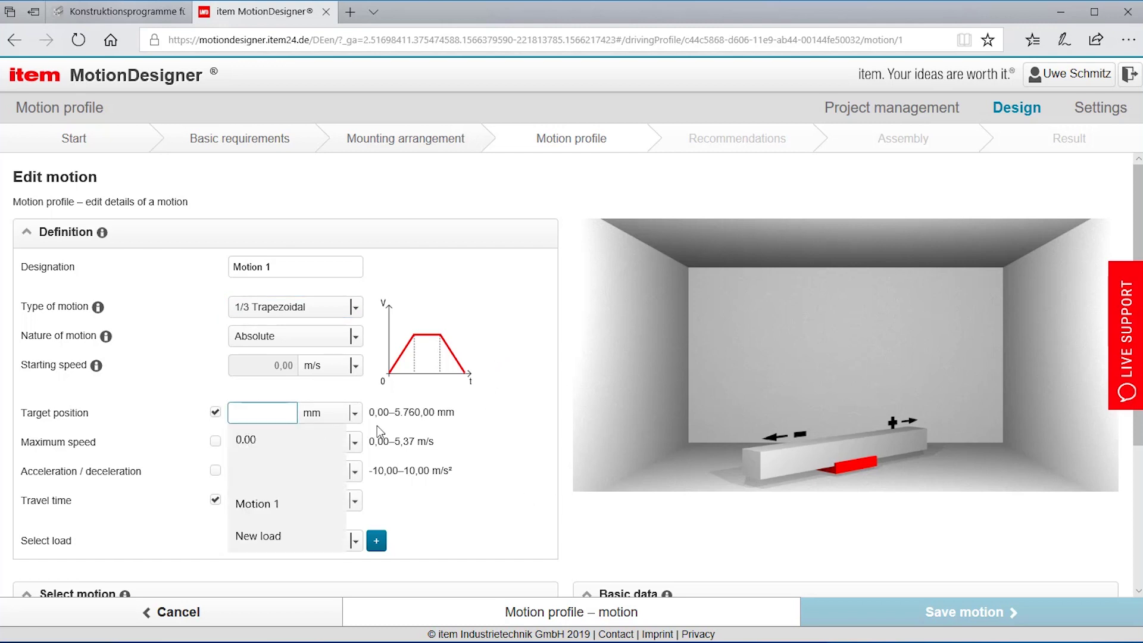
pyautogui.write('2500')
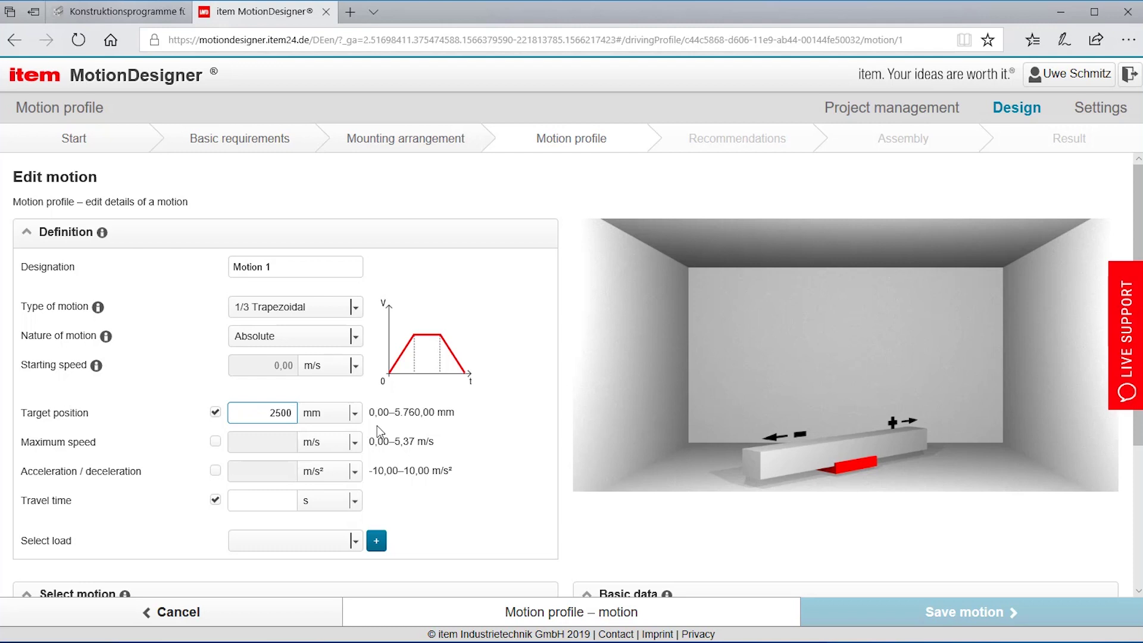
pyautogui.press('Return')
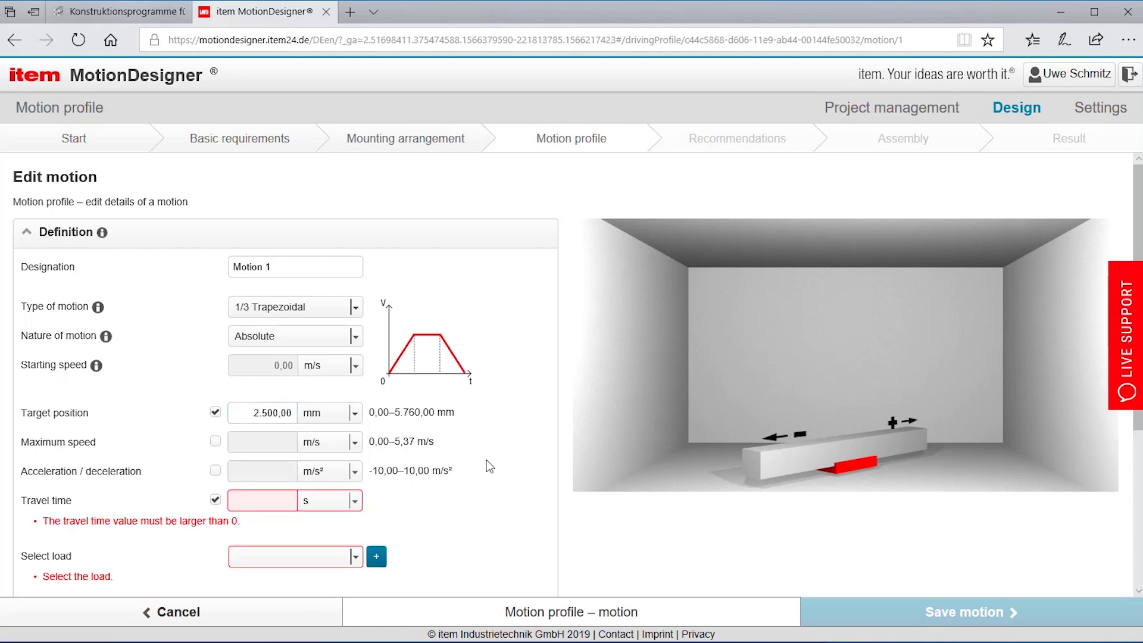
# Use a 5 m/s maximum speed instead of travel time, assign the Printhead load, and save Motion 1.
pyautogui.click(214, 500)
pyautogui.click(215, 442)
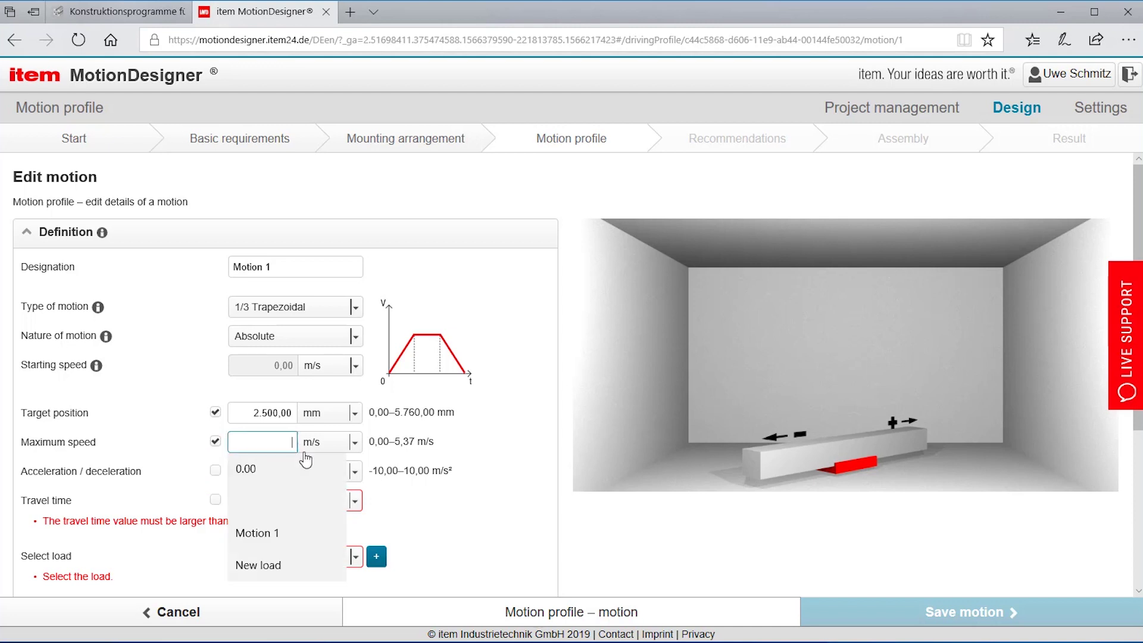
pyautogui.write('5')
pyautogui.press('Return')
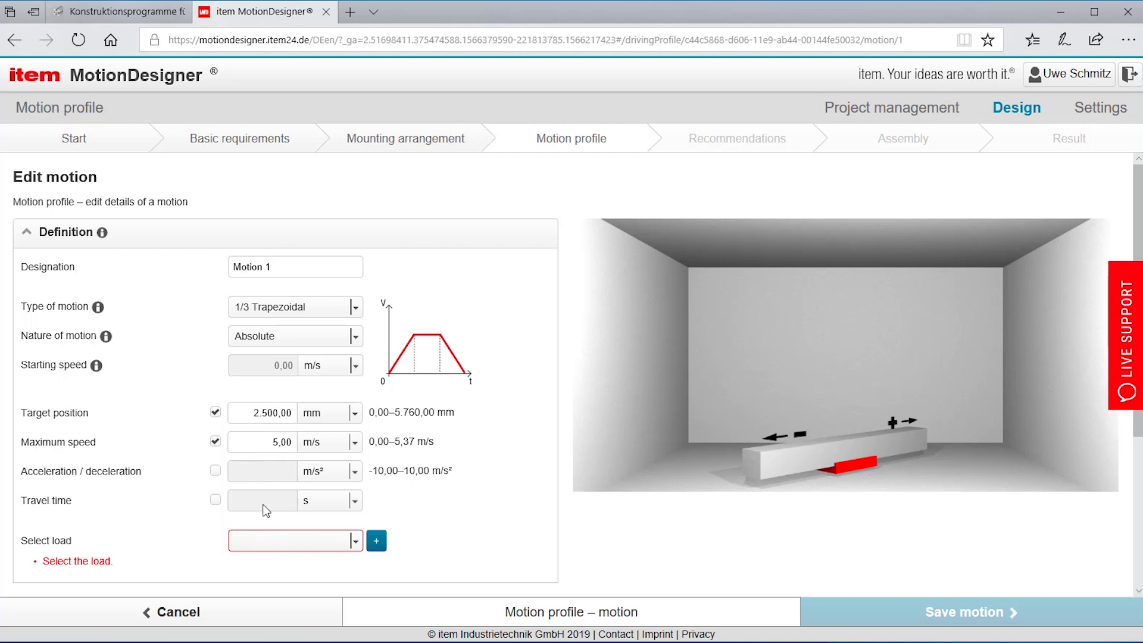
pyautogui.click(354, 544)
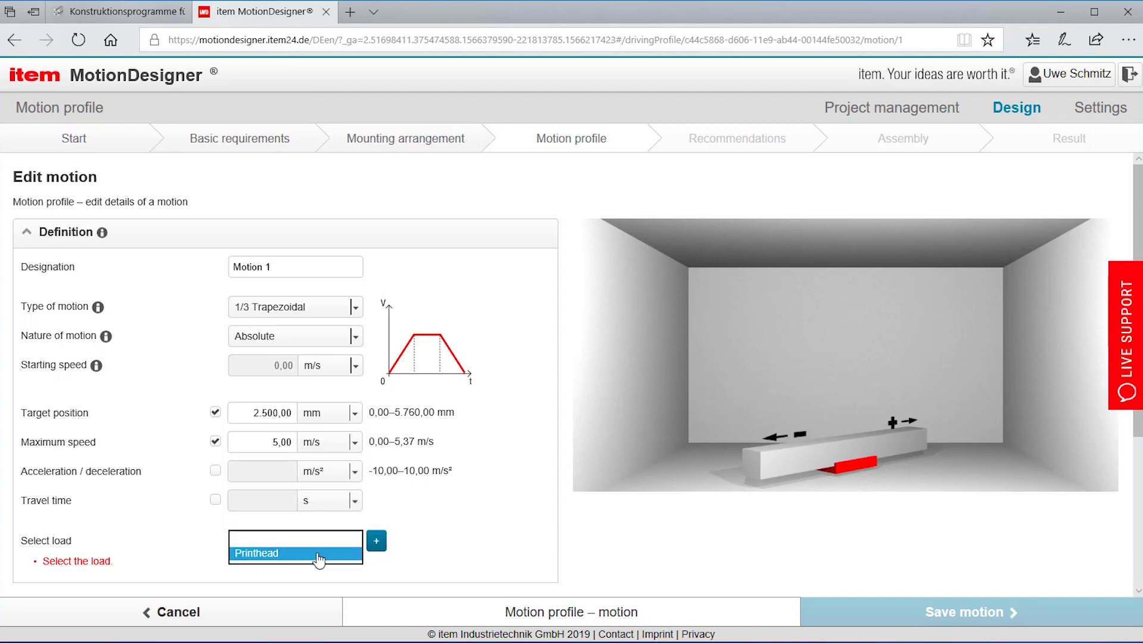
pyautogui.click(324, 552)
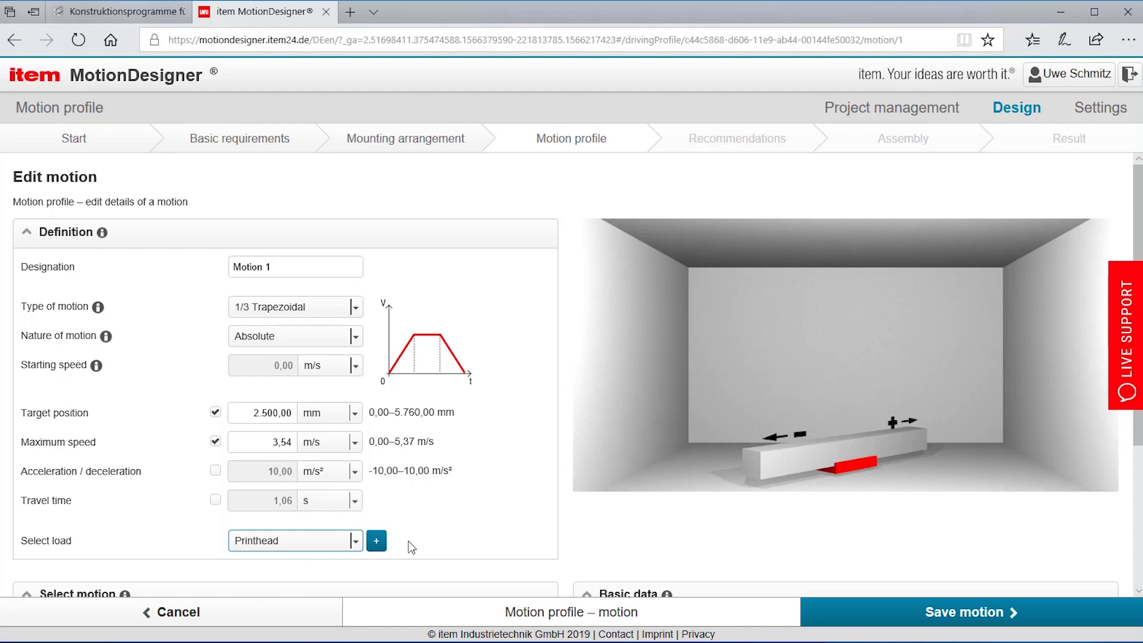
pyautogui.click(987, 613)
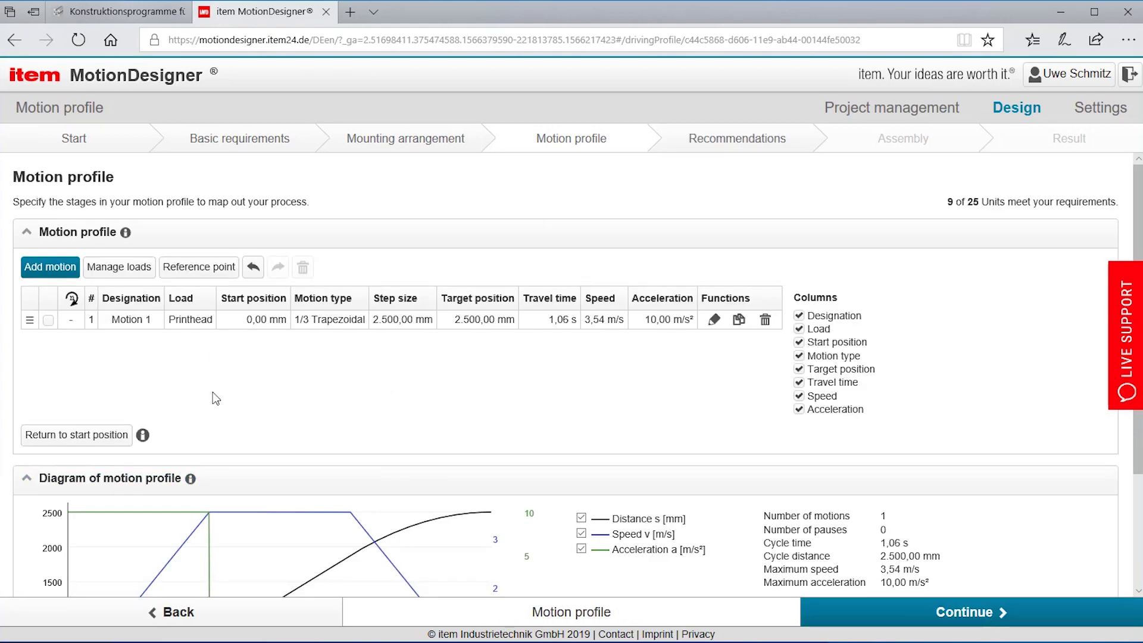
pyautogui.click(132, 322)
# Add and save a return Motion 2 from 2,500 mm to 0 mm, then continue to Recommendations.
pyautogui.click(79, 438)
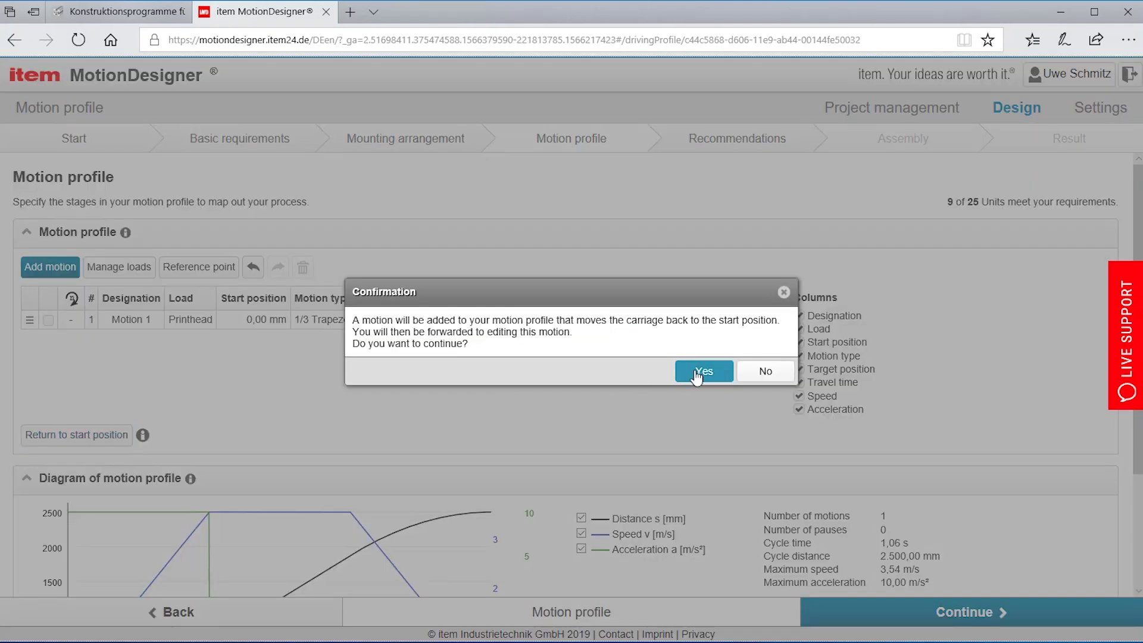
pyautogui.click(703, 372)
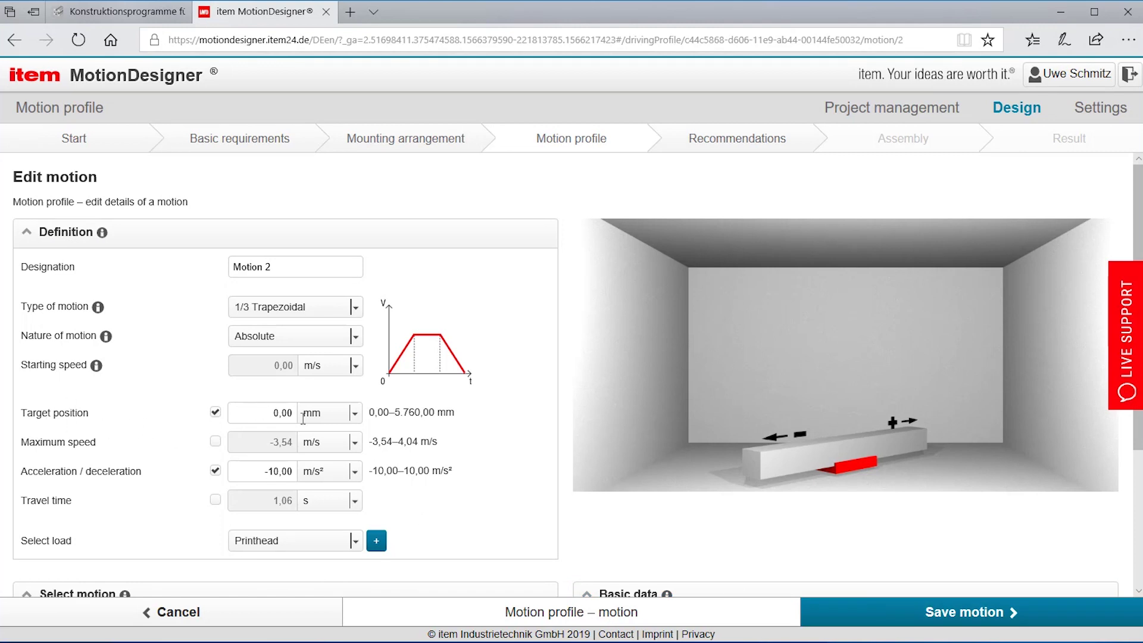
pyautogui.click(989, 619)
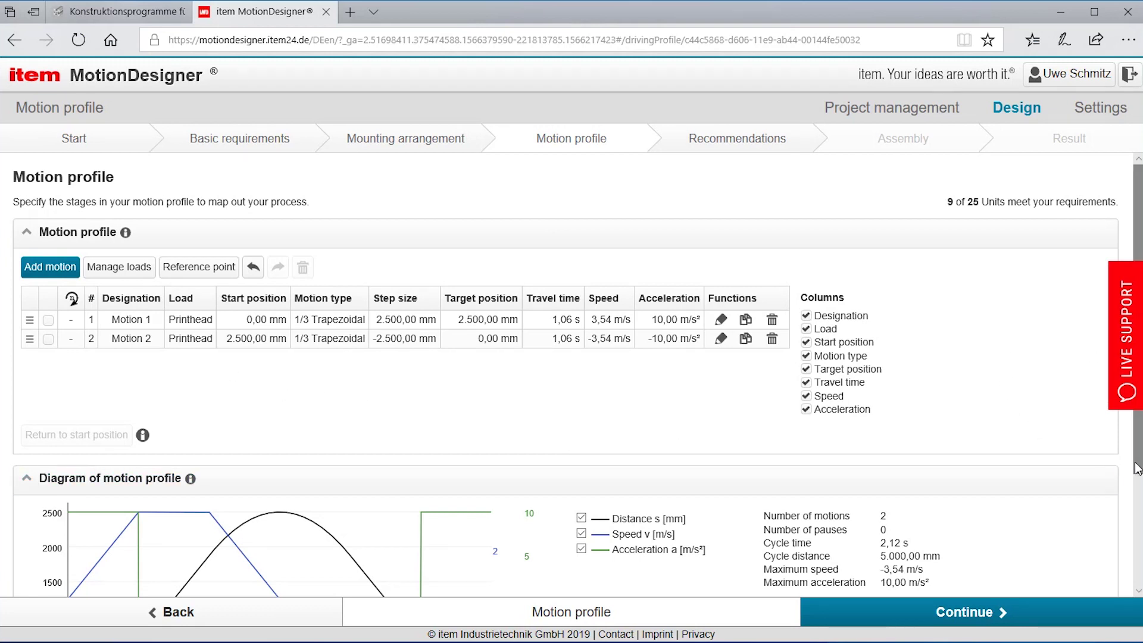
pyautogui.scroll(-3, 1136, 467)
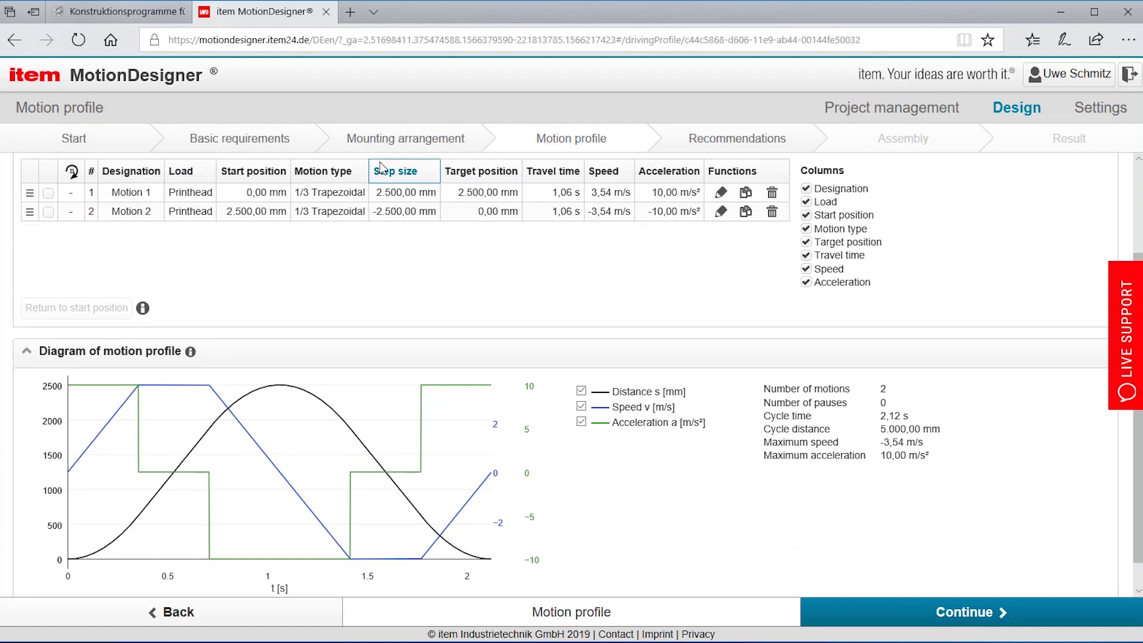
pyautogui.moveTo(286, 387)
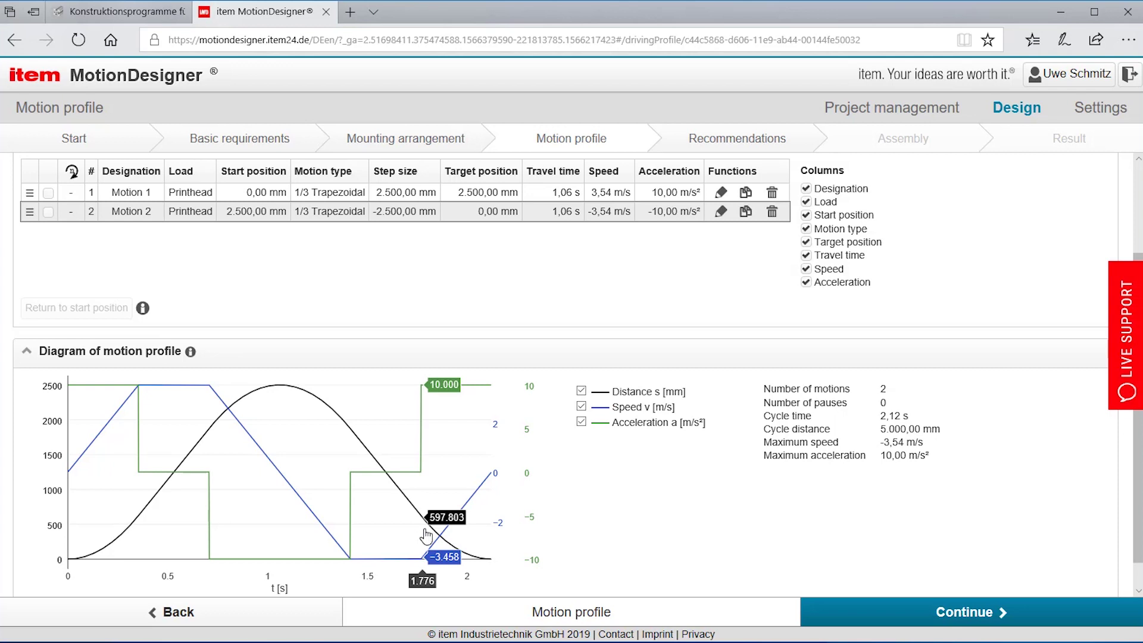
pyautogui.click(948, 616)
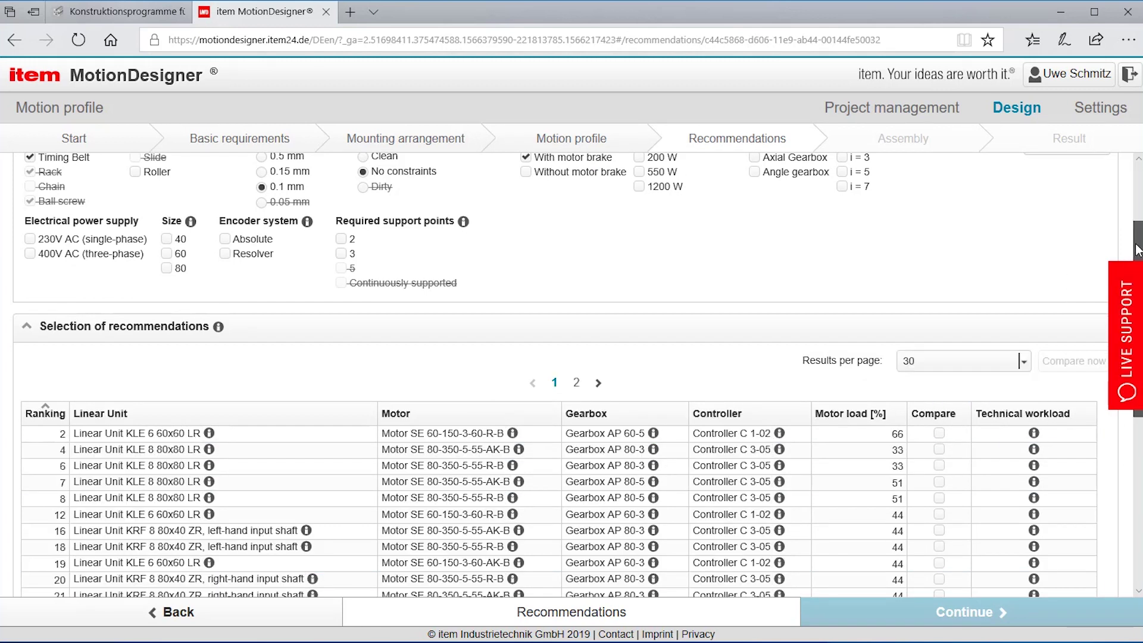
# Filter the recommendations to Absolute encoder system and Angle gearbox combinations.
pyautogui.scroll(-3, 1137, 249)
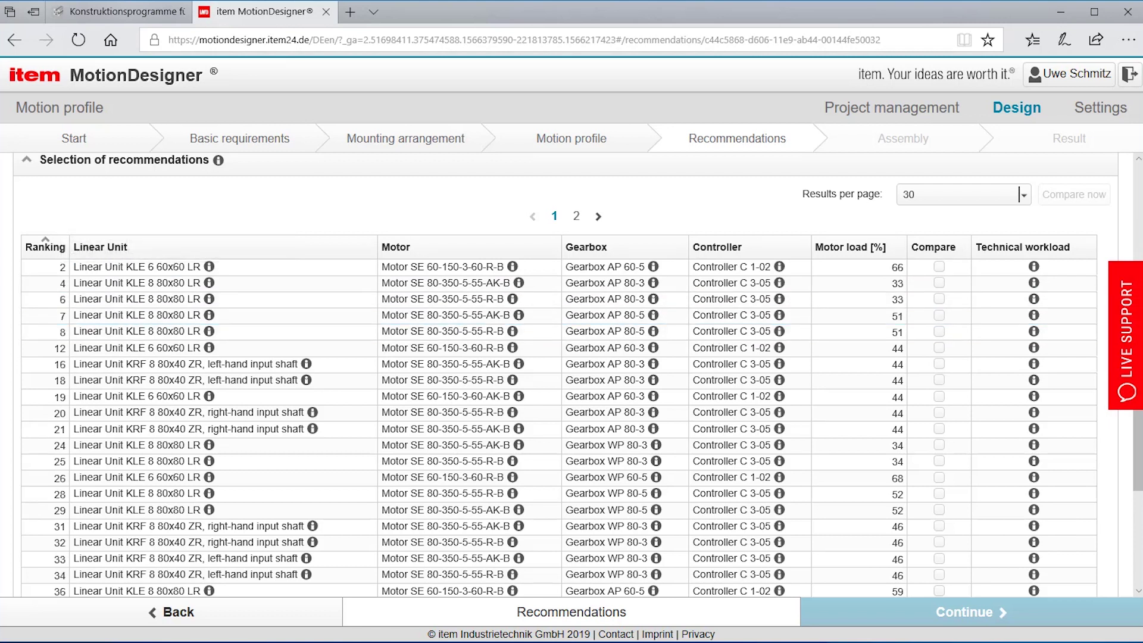
pyautogui.scroll(5, 1137, 489)
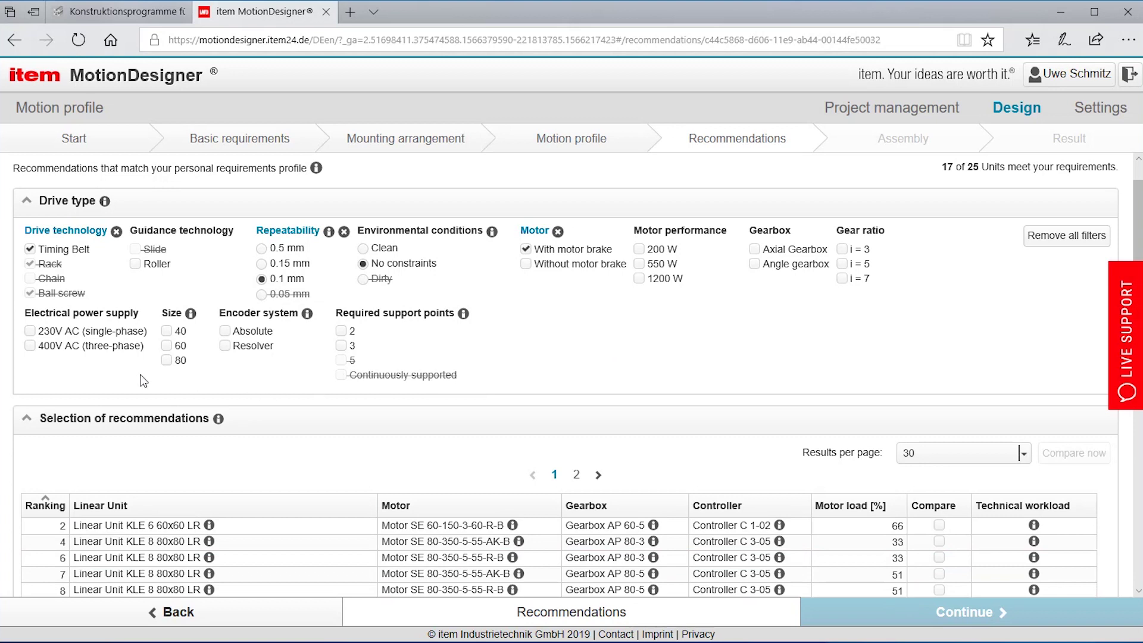
pyautogui.click(225, 331)
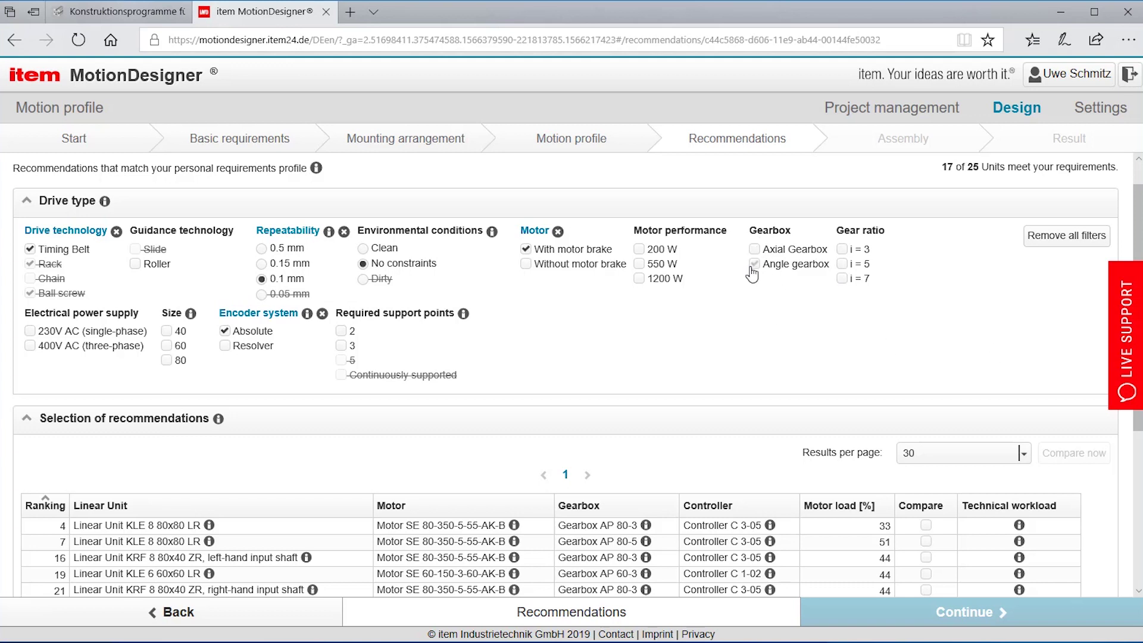
pyautogui.click(761, 240)
pyautogui.click(754, 264)
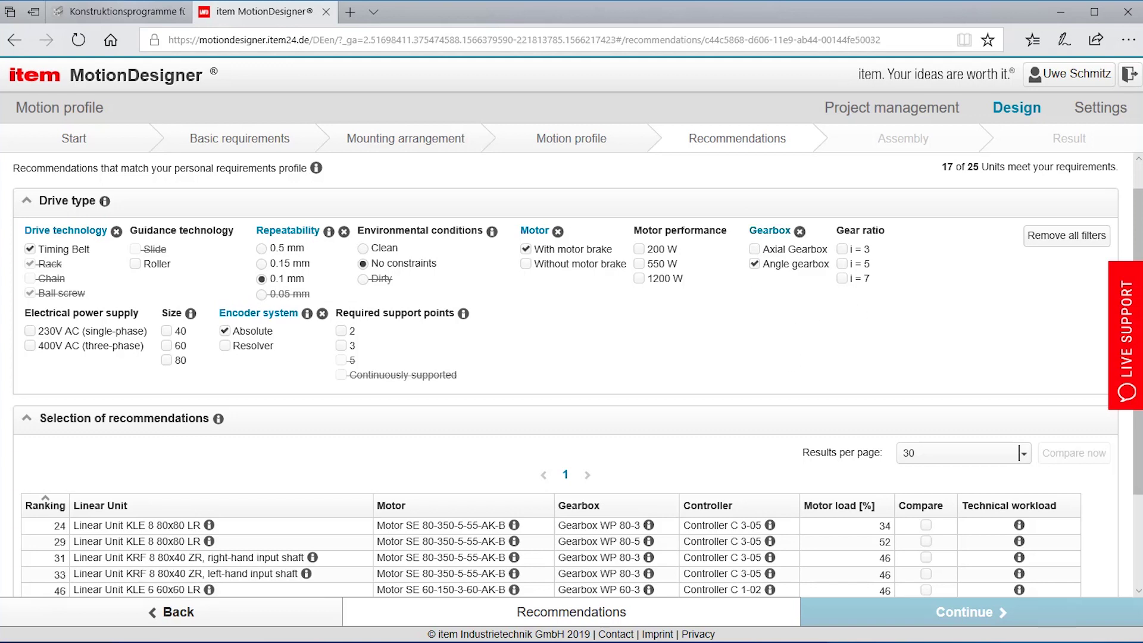
pyautogui.scroll(-2, 1131, 452)
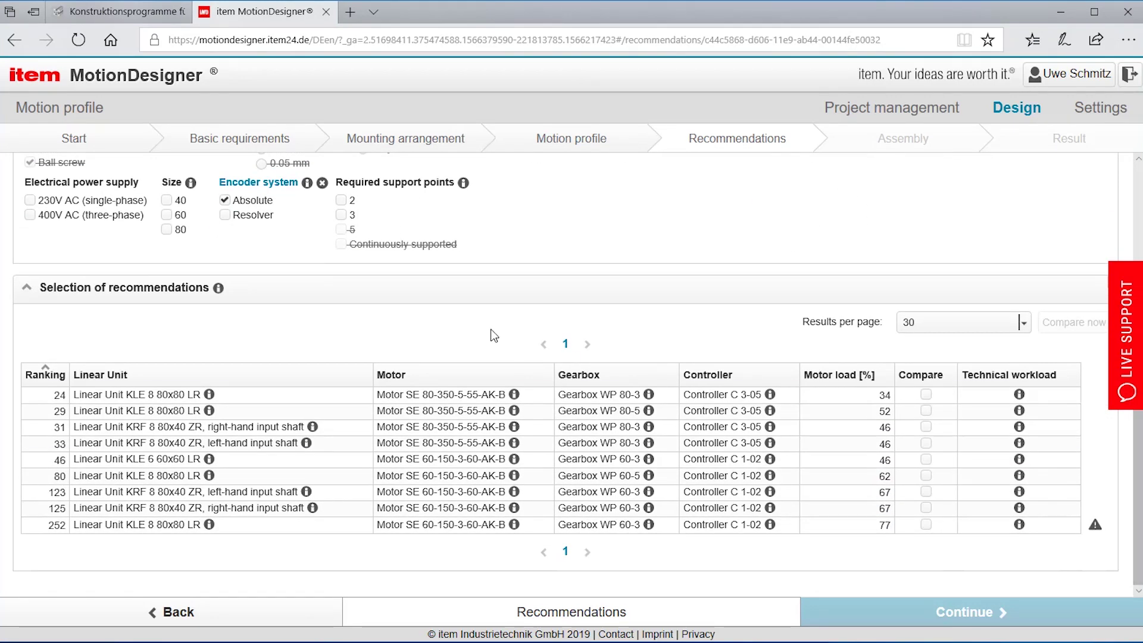
# Compare rankings 24 and 123, then adopt rank 123: KRF 8 80x40 ZR with Gearbox WP 60-3.
pyautogui.click(926, 394)
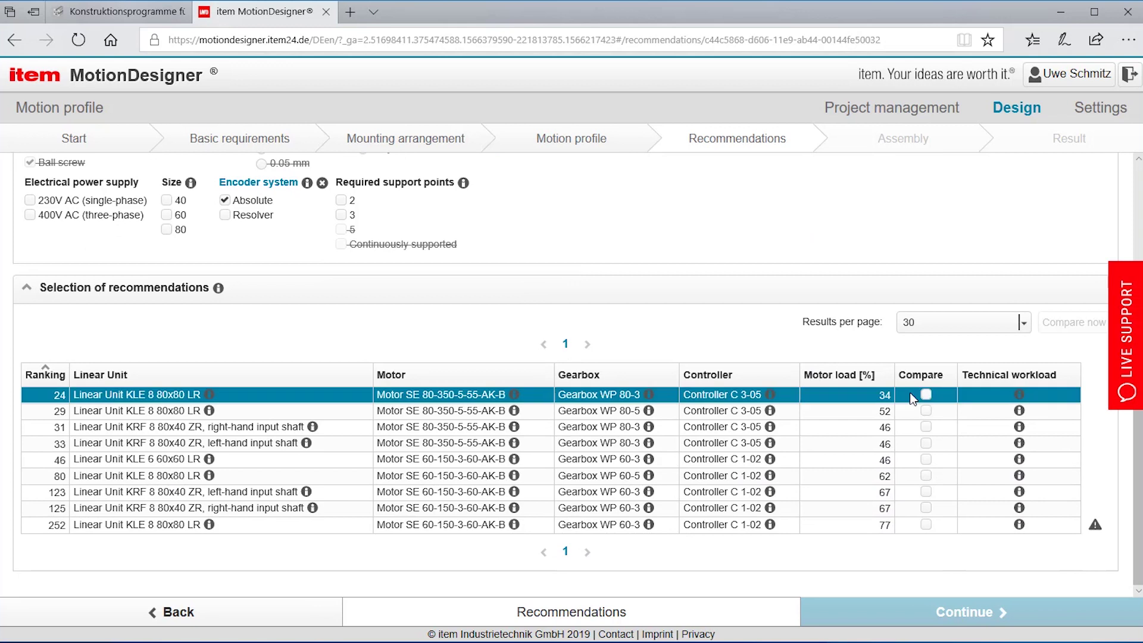
pyautogui.click(926, 395)
pyautogui.click(925, 492)
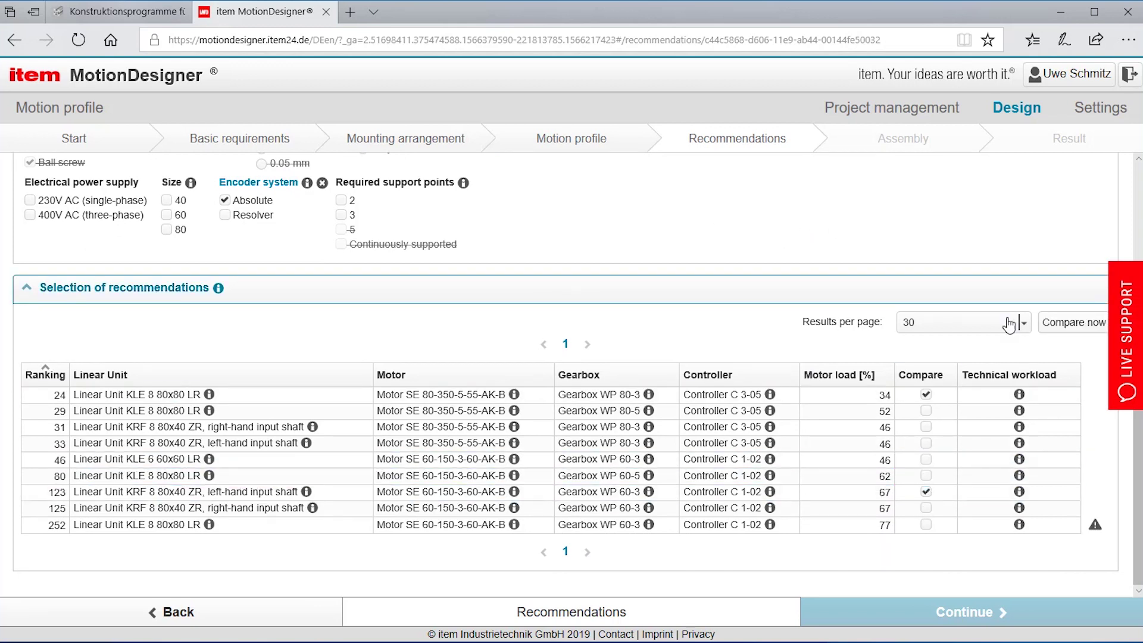
pyautogui.click(1077, 324)
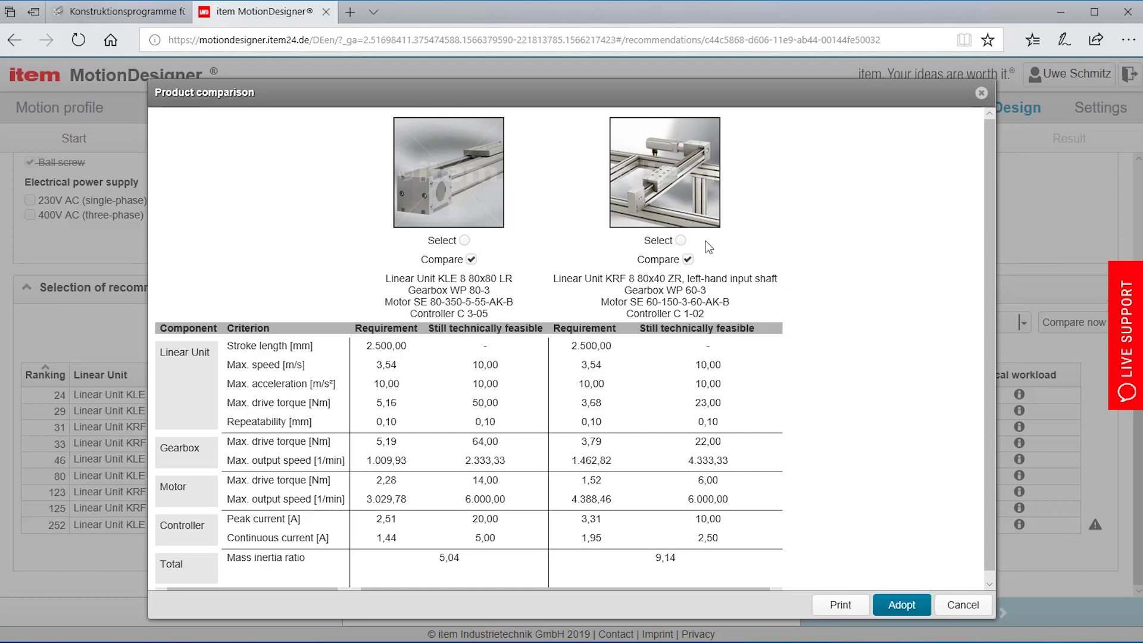
pyautogui.click(681, 240)
pyautogui.click(910, 606)
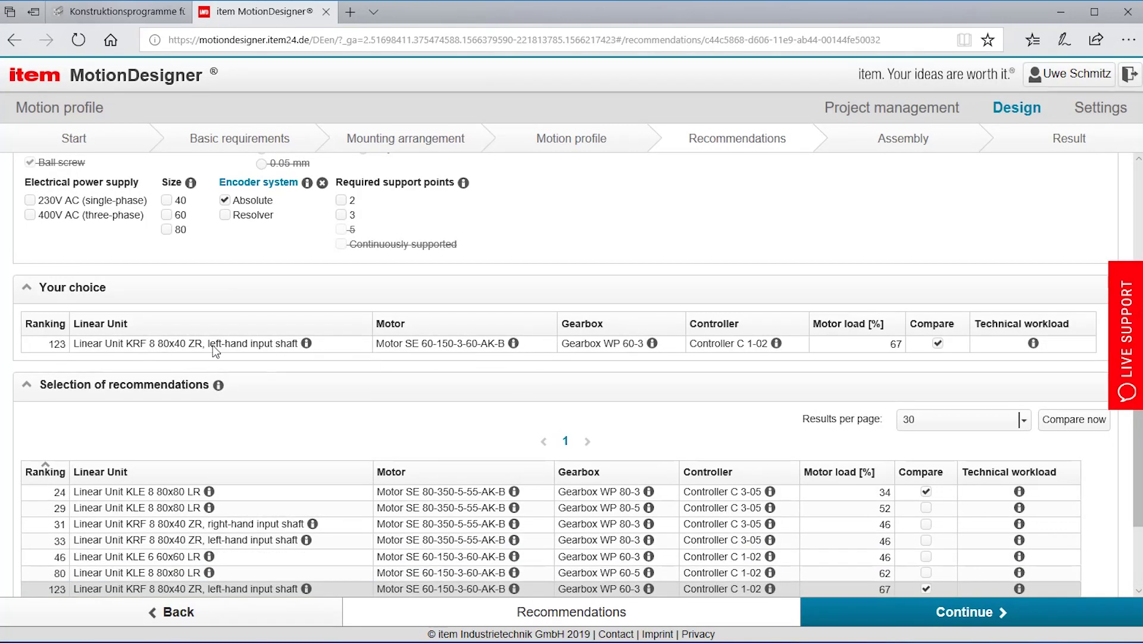
# On the Assembly step, place the drive at the right-hand end and use the second gearbox arrangement.
pyautogui.click(942, 613)
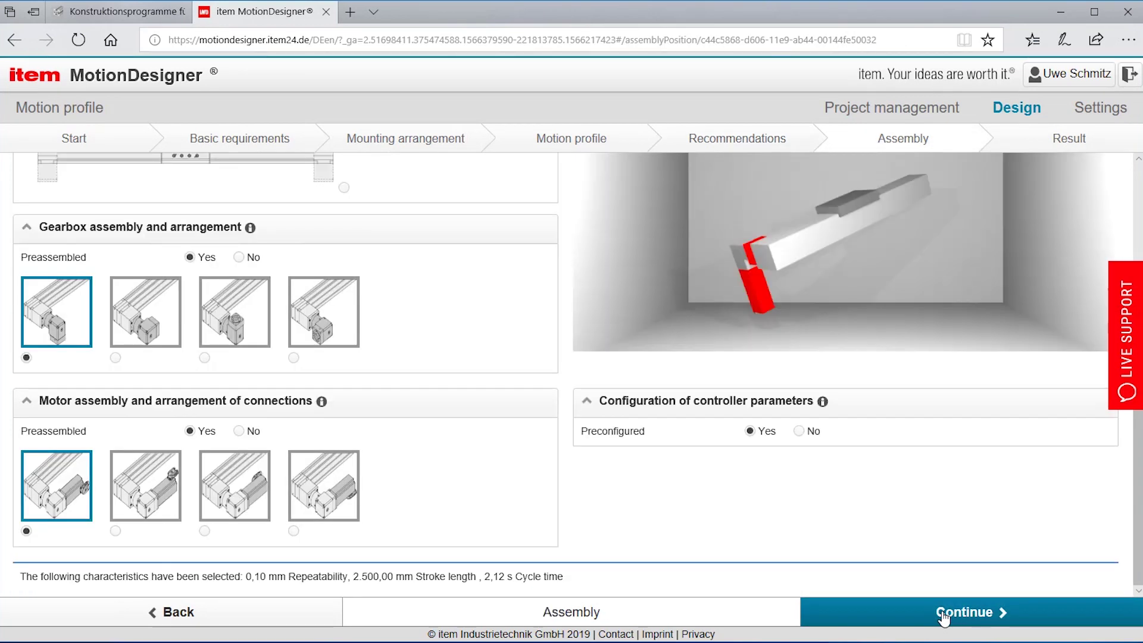
pyautogui.scroll(3, 1136, 539)
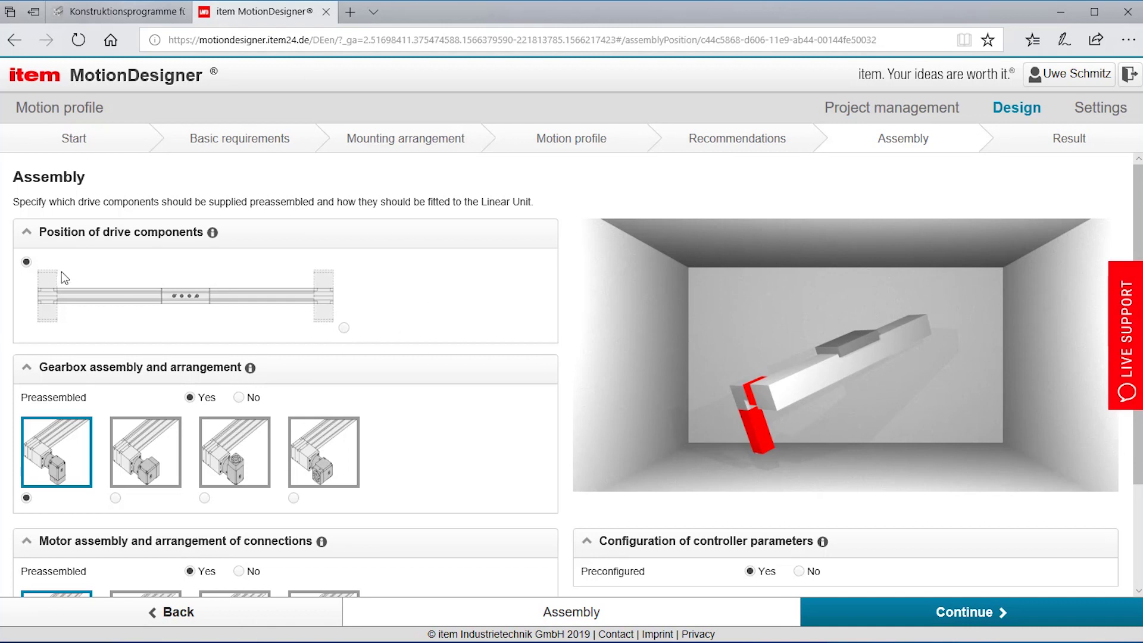
pyautogui.click(344, 328)
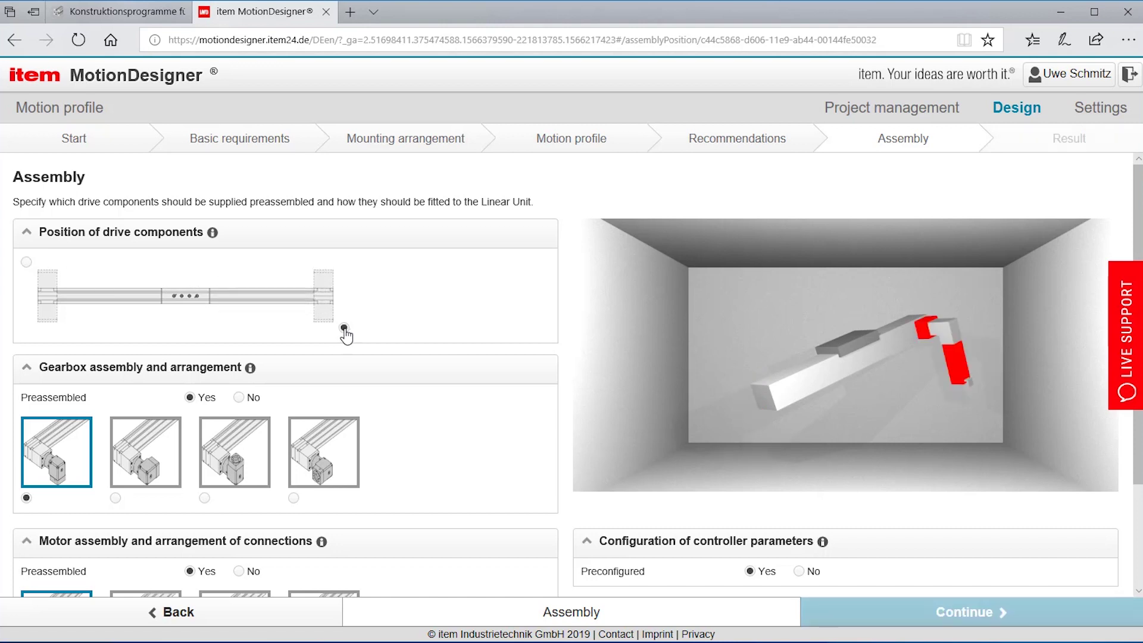
pyautogui.click(150, 463)
pyautogui.click(228, 464)
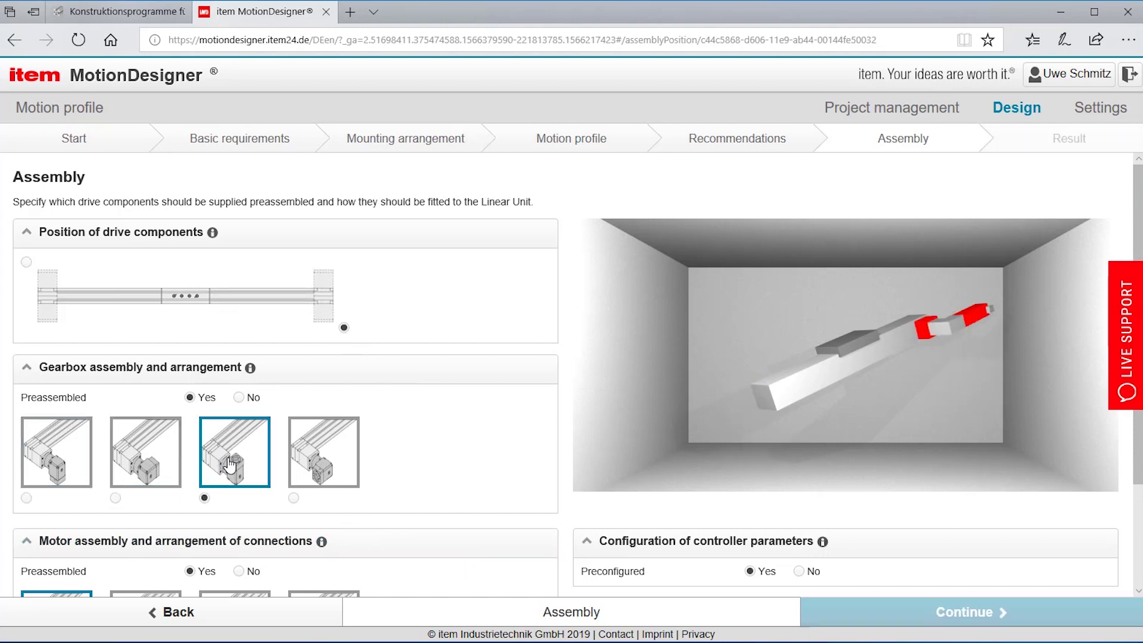
pyautogui.click(306, 463)
pyautogui.click(156, 463)
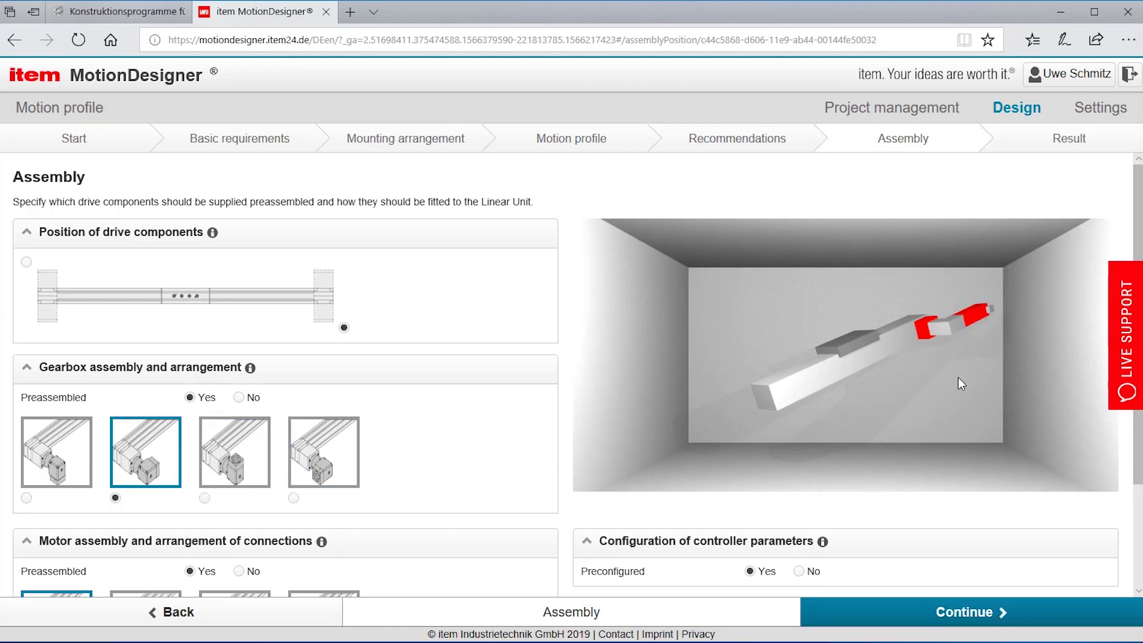
# Choose the second motor arrangement and continue to the Result step with accessories.
pyautogui.scroll(-3, 1140, 475)
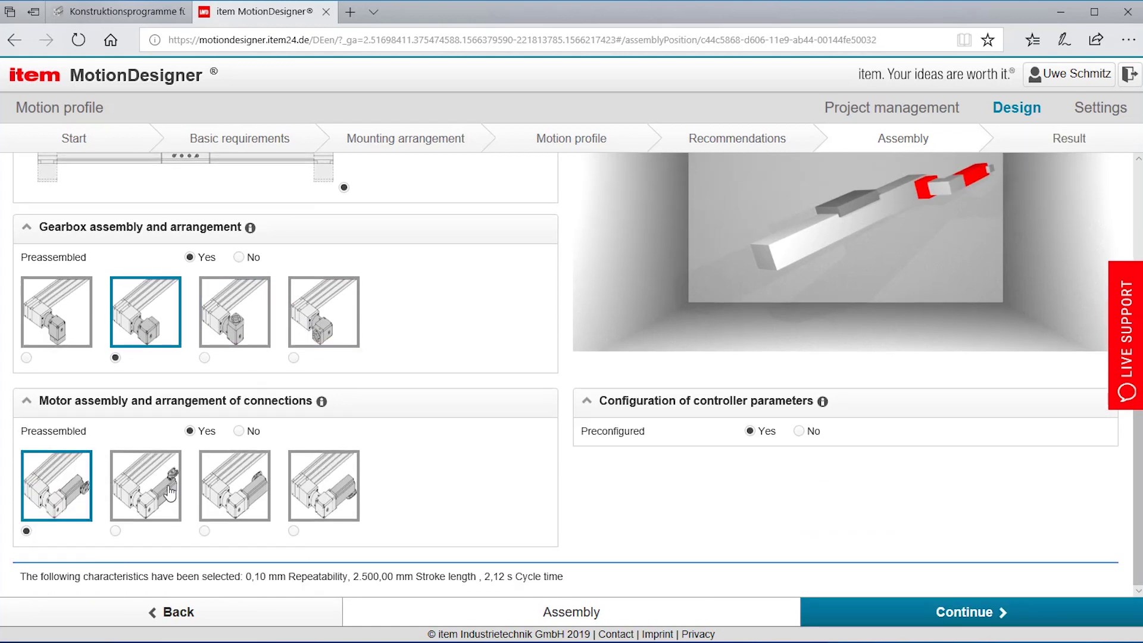
pyautogui.click(153, 495)
pyautogui.click(239, 492)
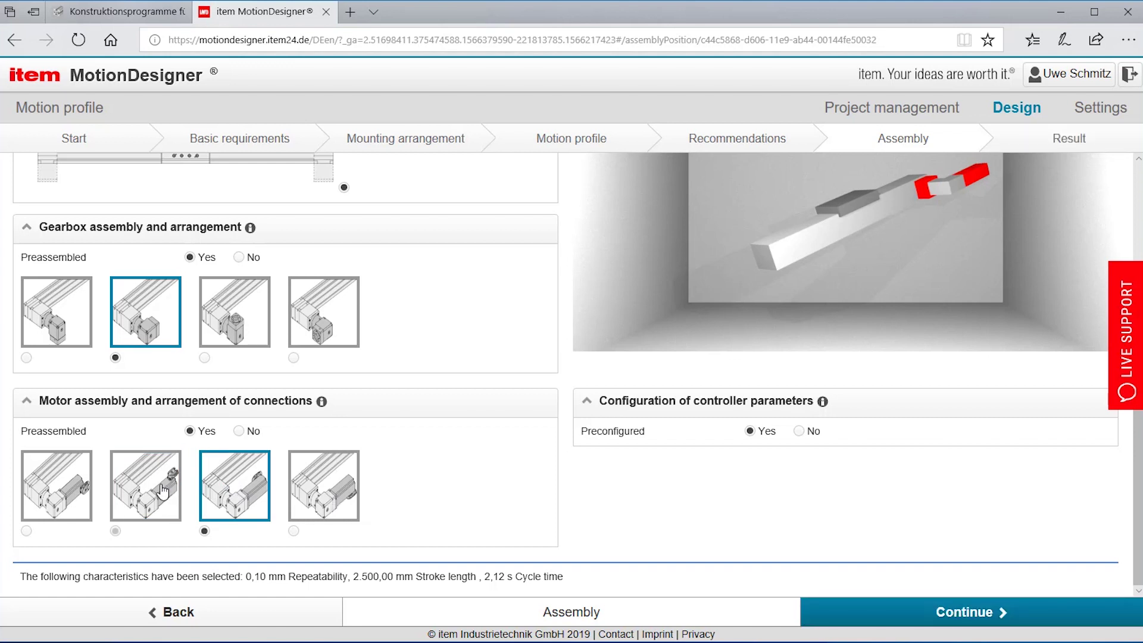
pyautogui.click(162, 491)
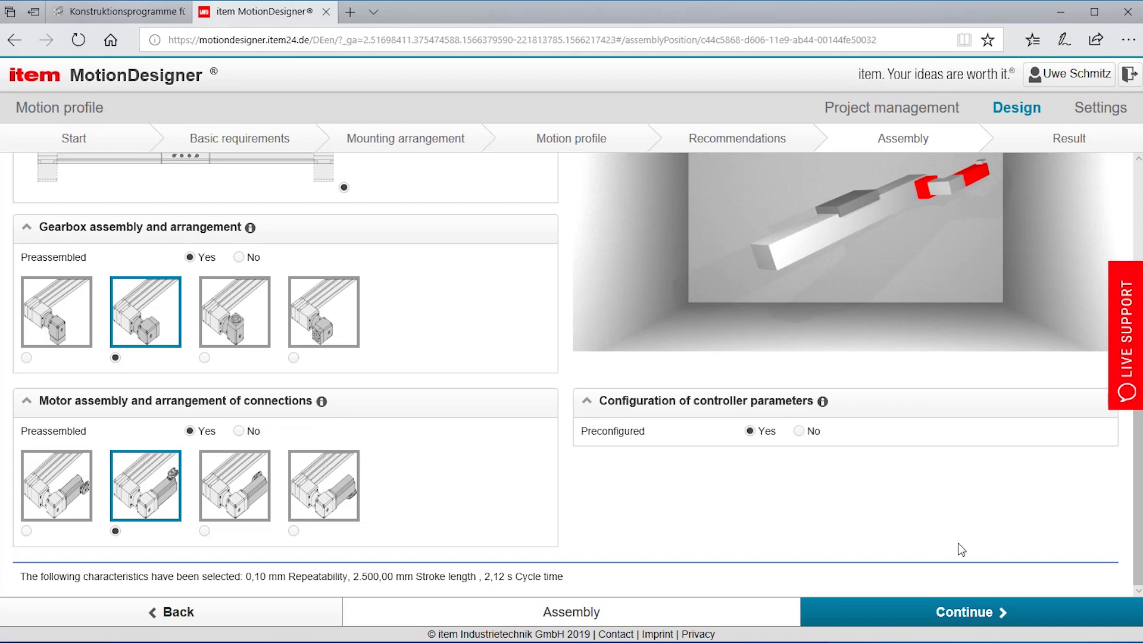
pyautogui.click(949, 616)
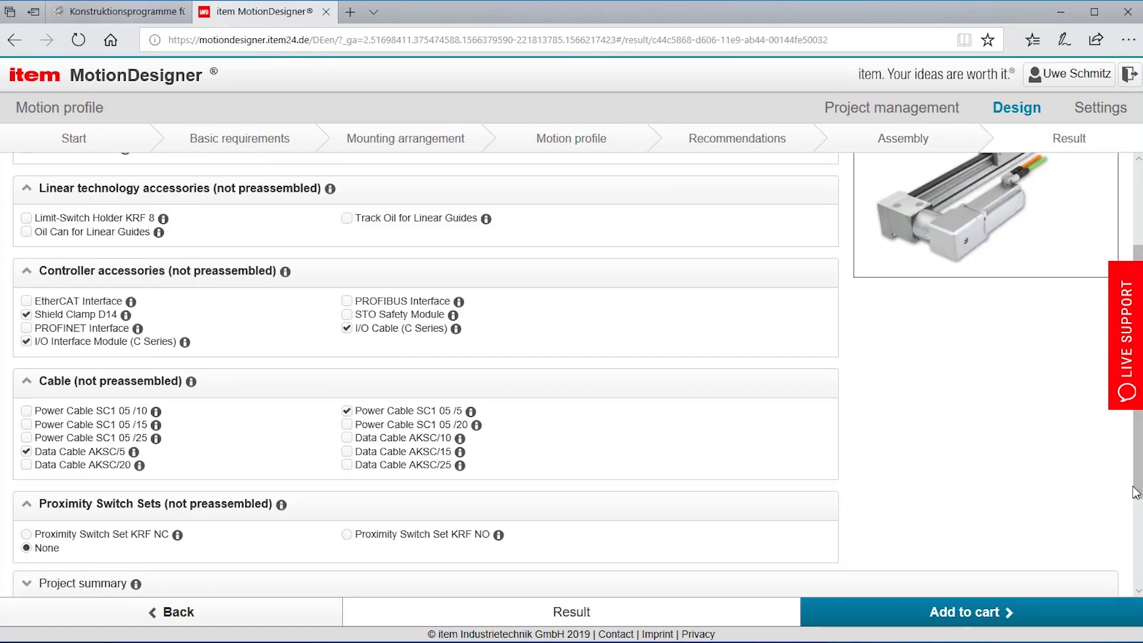
# Add the PROFINET Interface, STO Safety Module and Proximity Switch Set KRF NC accessories.
pyautogui.moveTo(1137, 492); pyautogui.dragTo(1137, 421)
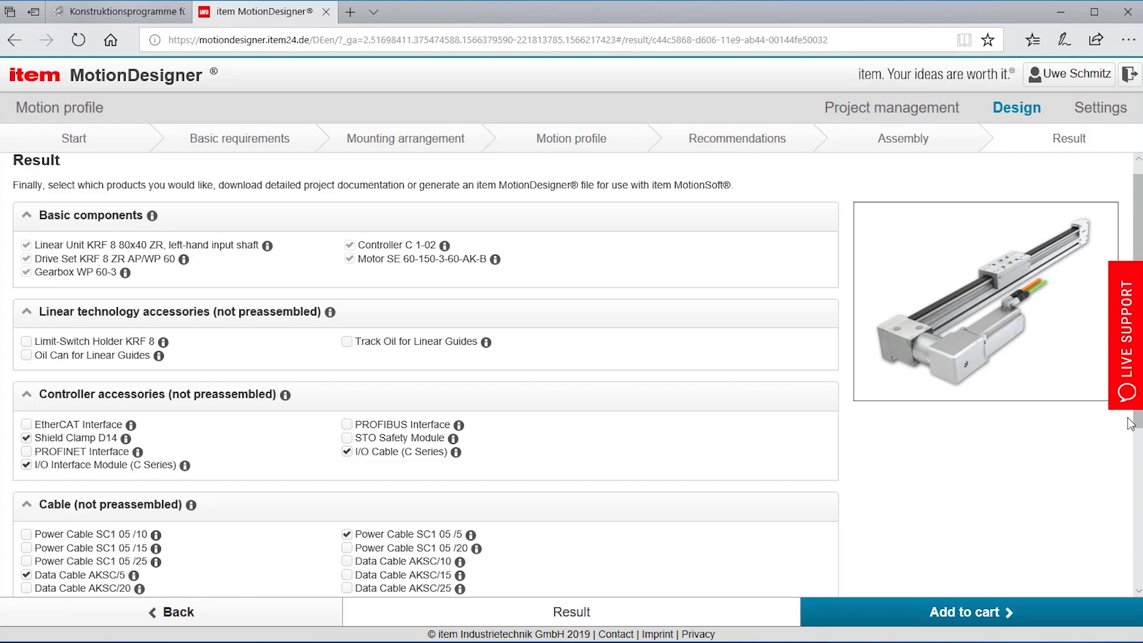
pyautogui.moveTo(1137, 424); pyautogui.dragTo(1137, 466)
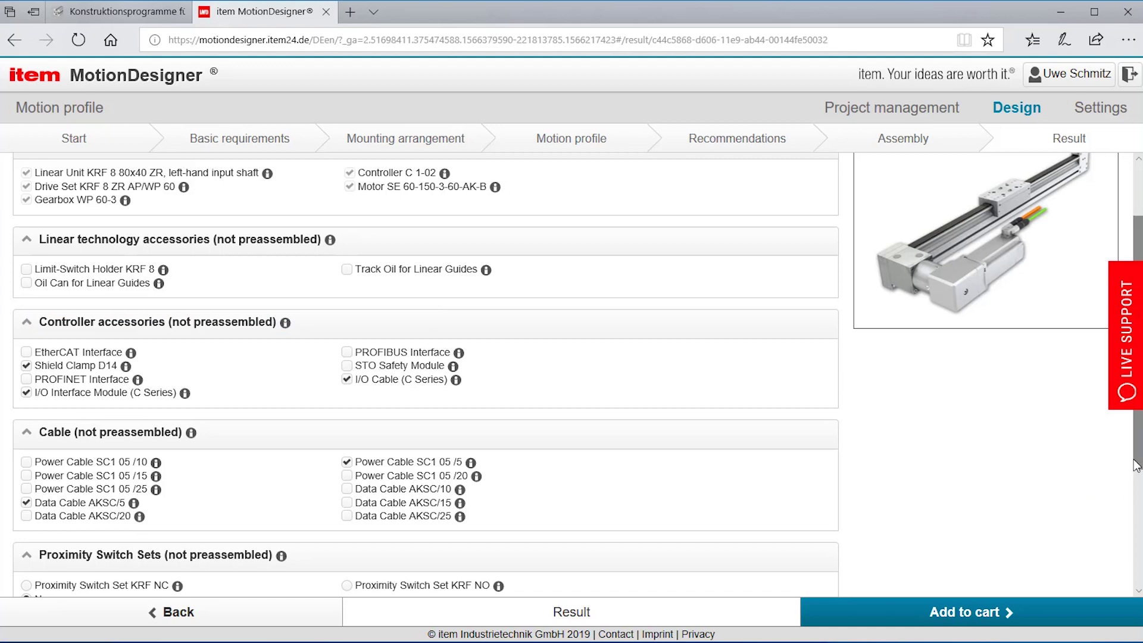
pyautogui.moveTo(1137, 460); pyautogui.dragTo(1137, 423)
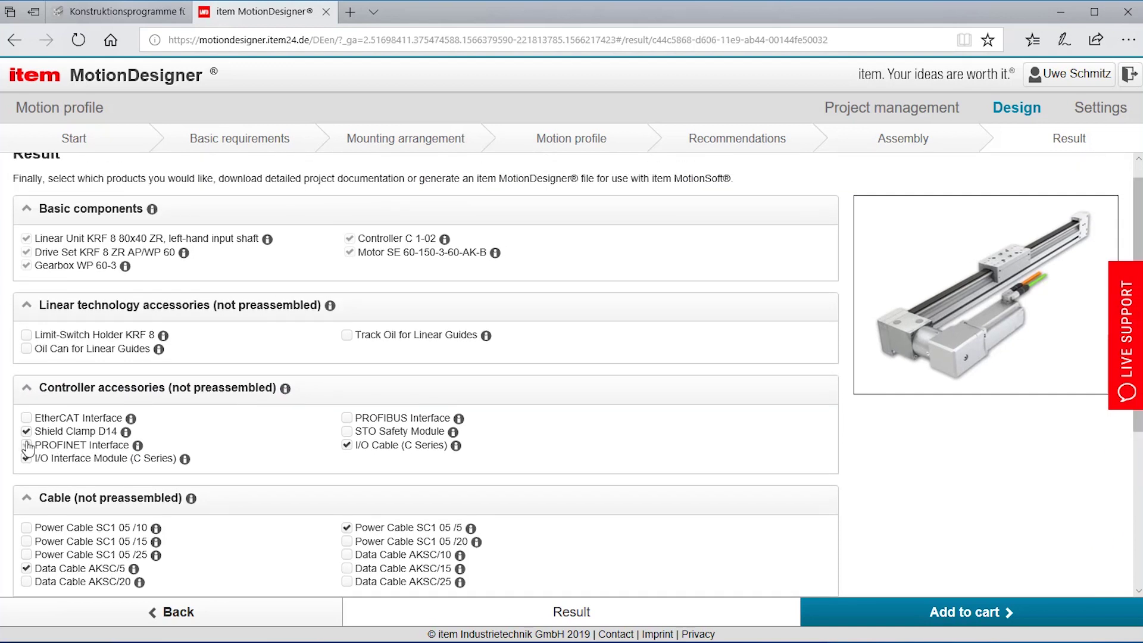
pyautogui.click(90, 446)
pyautogui.click(347, 438)
pyautogui.click(347, 433)
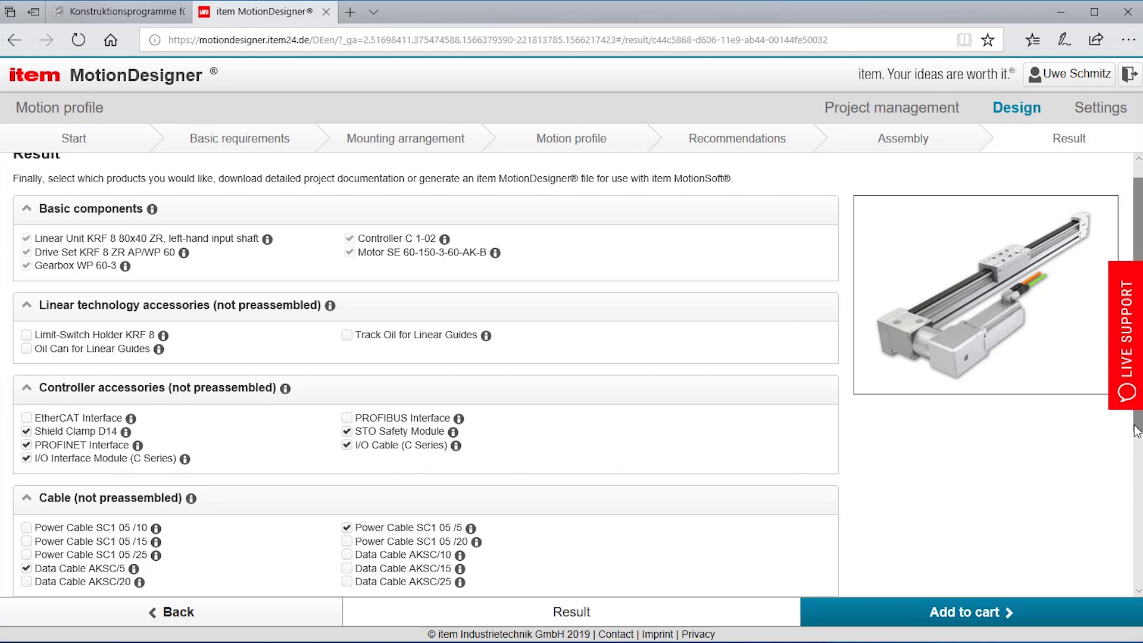
pyautogui.scroll(-1, 1134, 446)
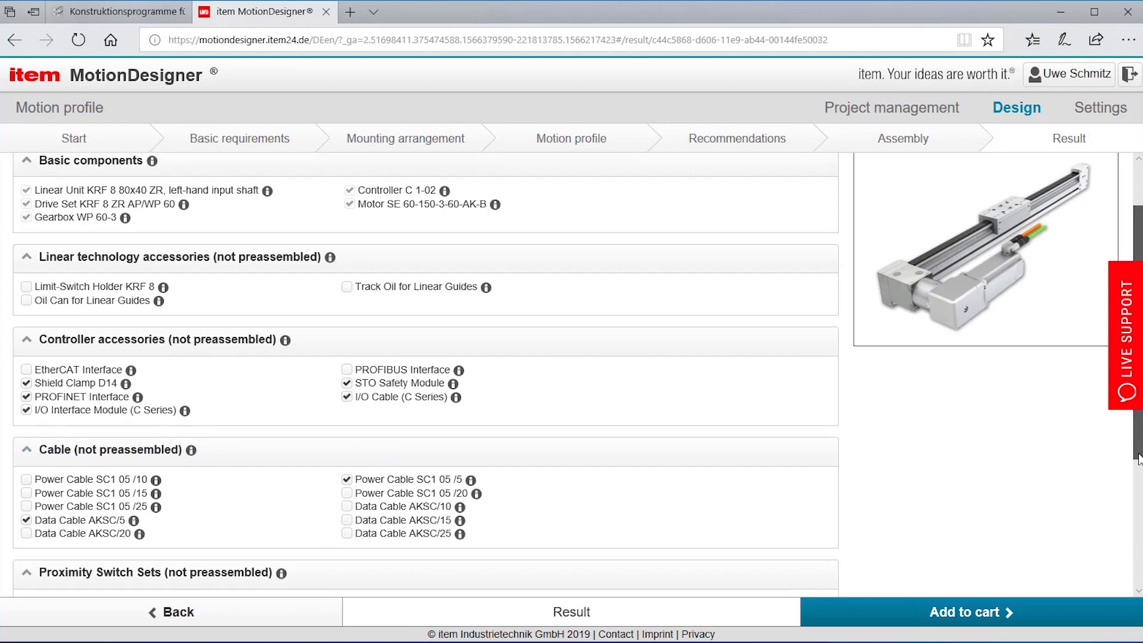
pyautogui.scroll(-3, 1025, 522)
pyautogui.click(95, 465)
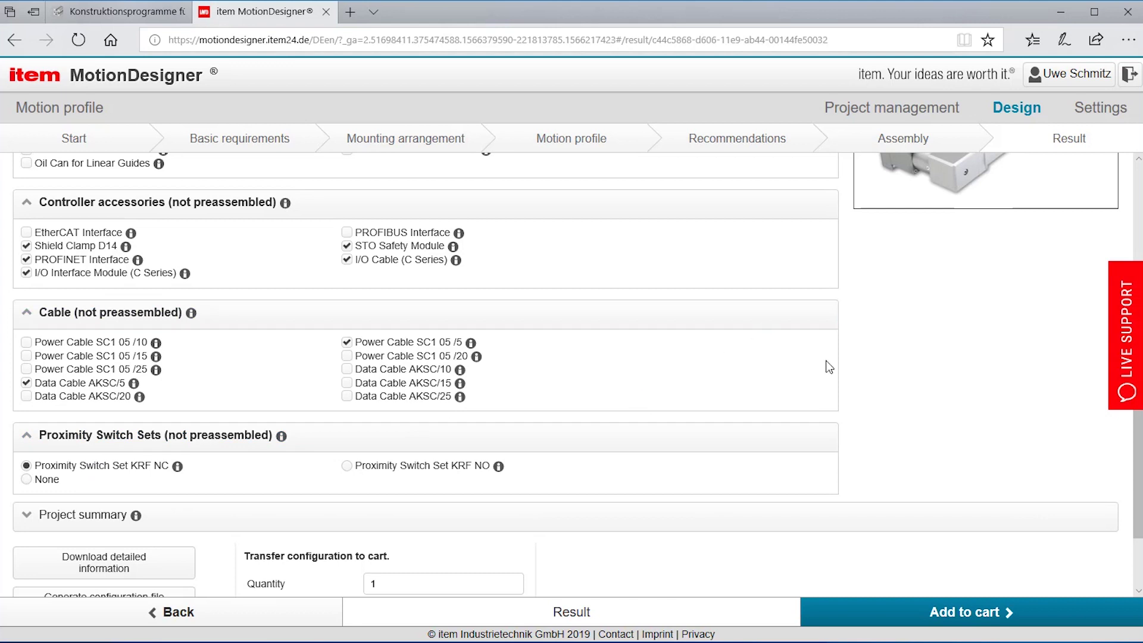
# Download the detailed project documentation as 20190913_Project-7.pdf.
pyautogui.moveTo(1130, 465); pyautogui.dragTo(1133, 386)
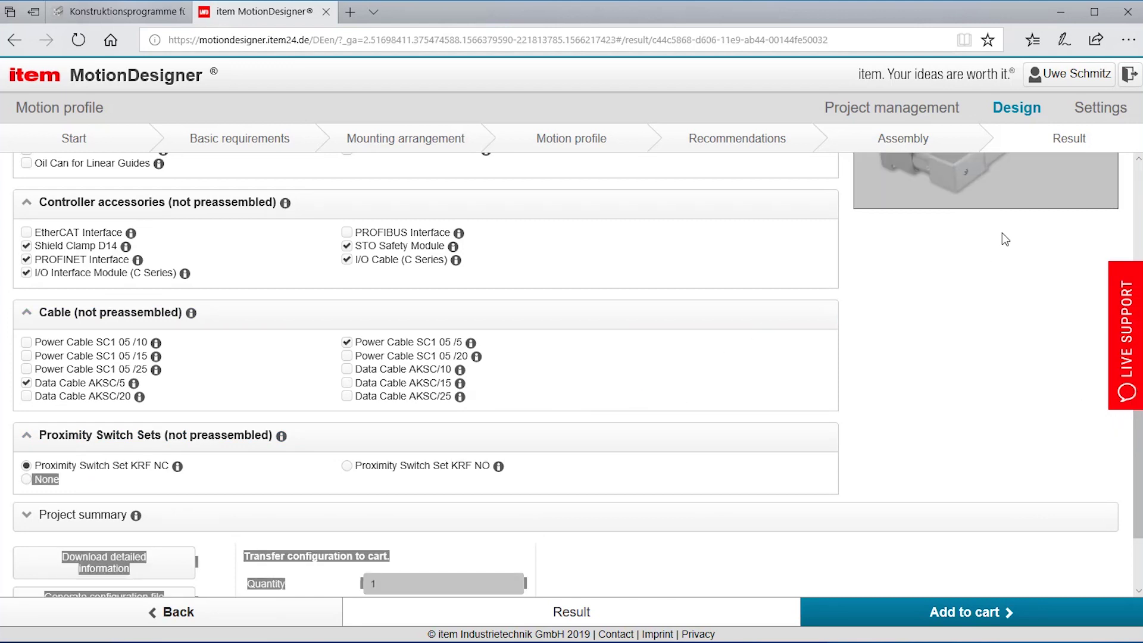
pyautogui.scroll(3, 1136, 494)
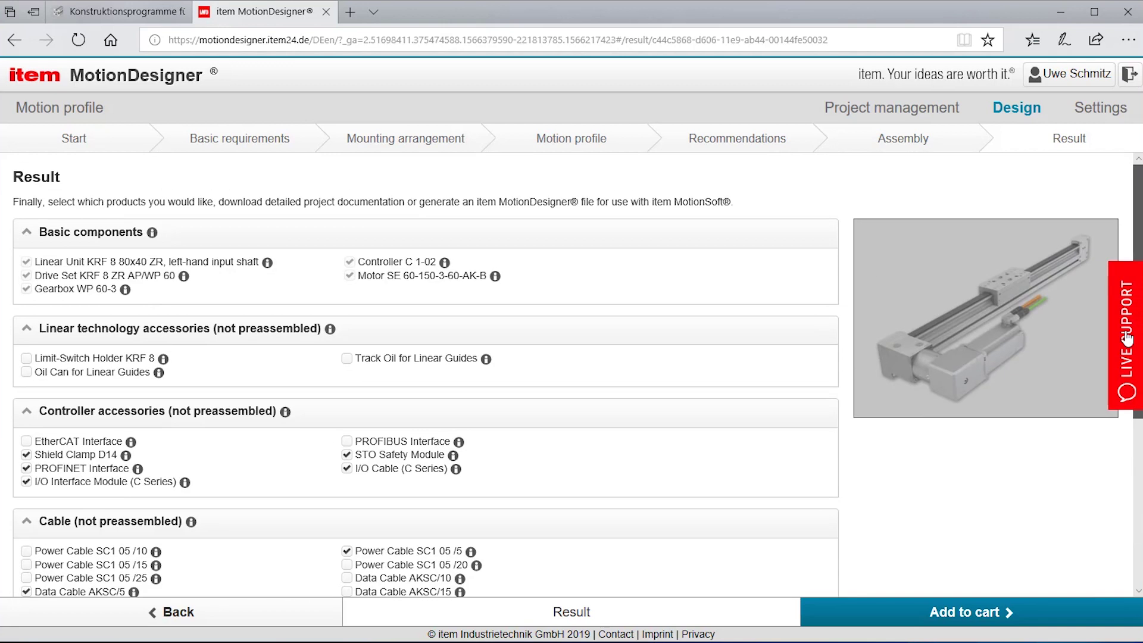
pyautogui.click(1023, 444)
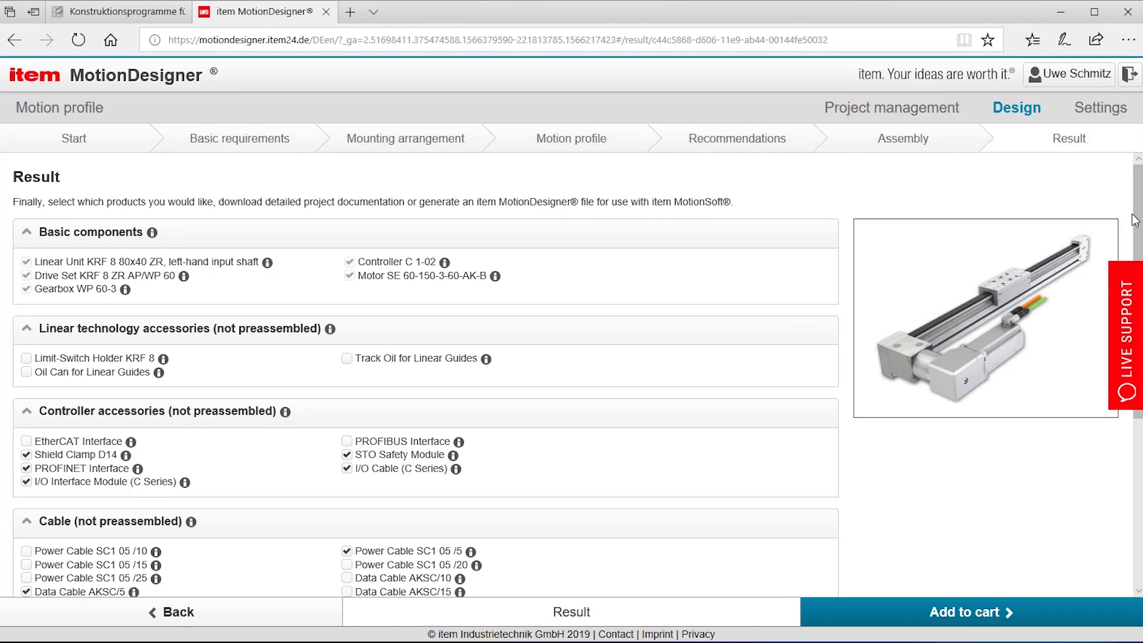
pyautogui.scroll(-5, 1118, 418)
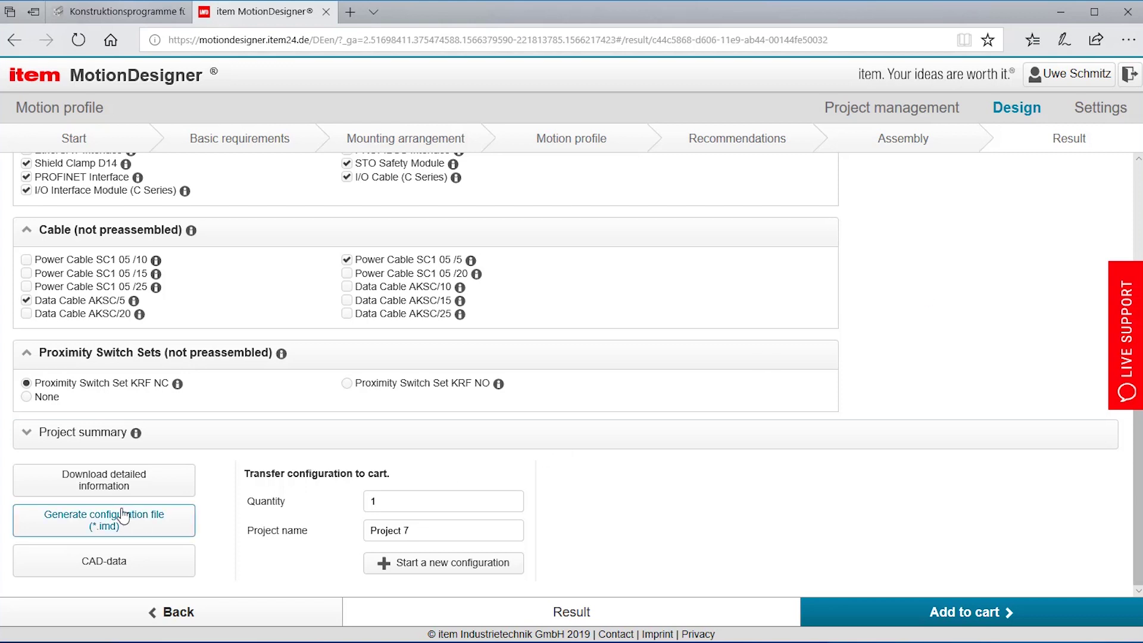
pyautogui.click(113, 492)
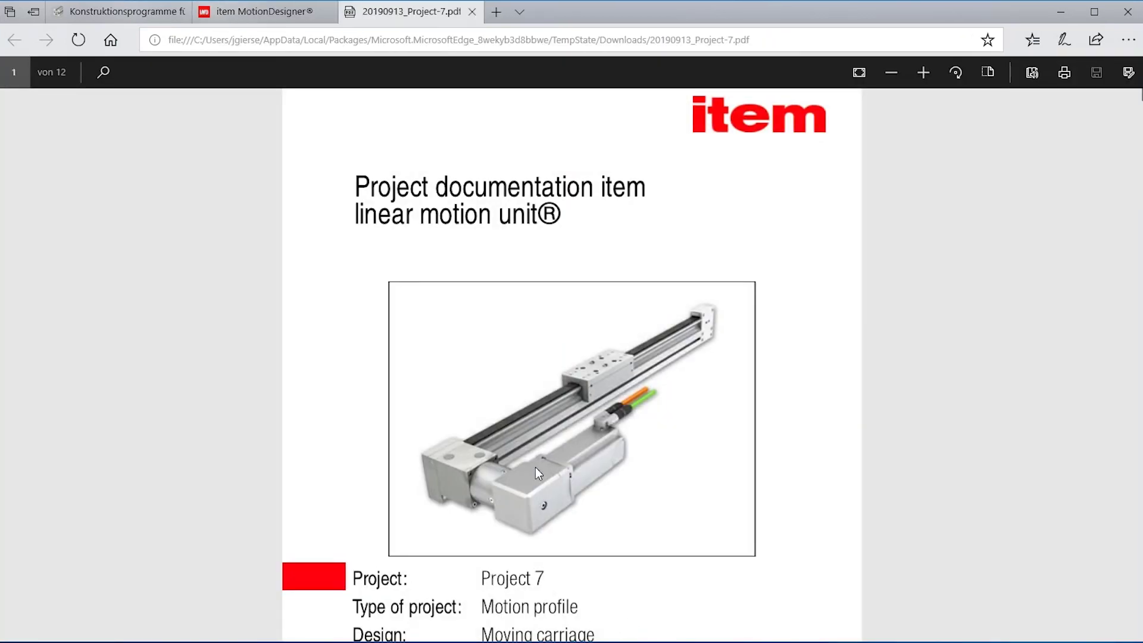
# Scroll the Project 7 PDF to section 4.1 Motion profile, showing 773 KWh yearly energy and 2,12 s cycle.
pyautogui.scroll(-15, 557, 434)
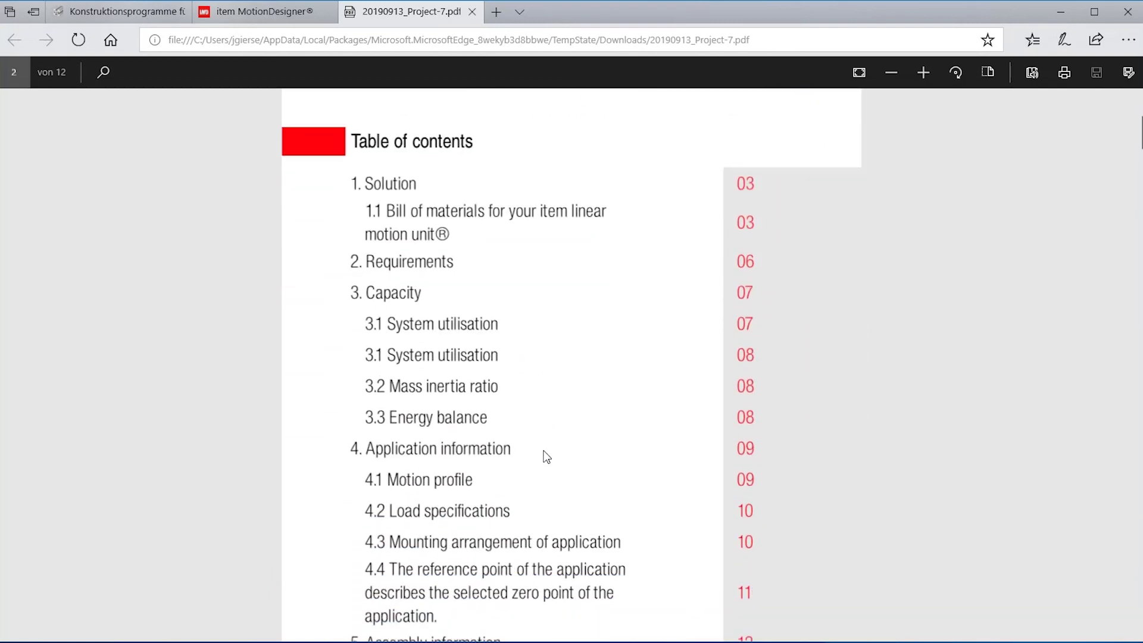
pyautogui.scroll(-9, 540, 455)
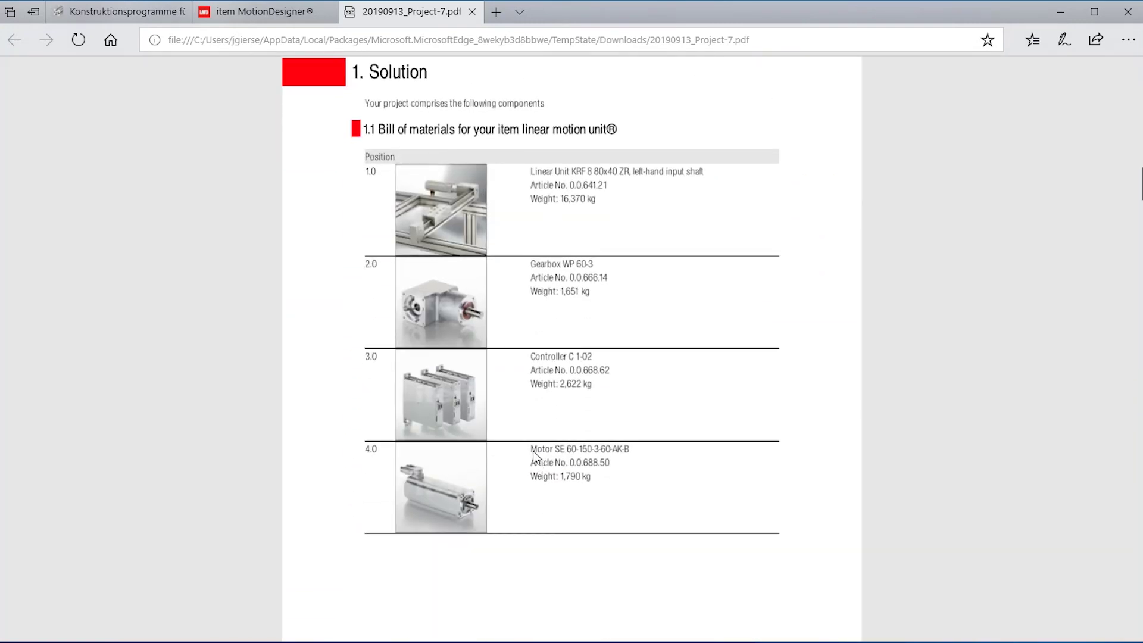
pyautogui.scroll(-18, 533, 449)
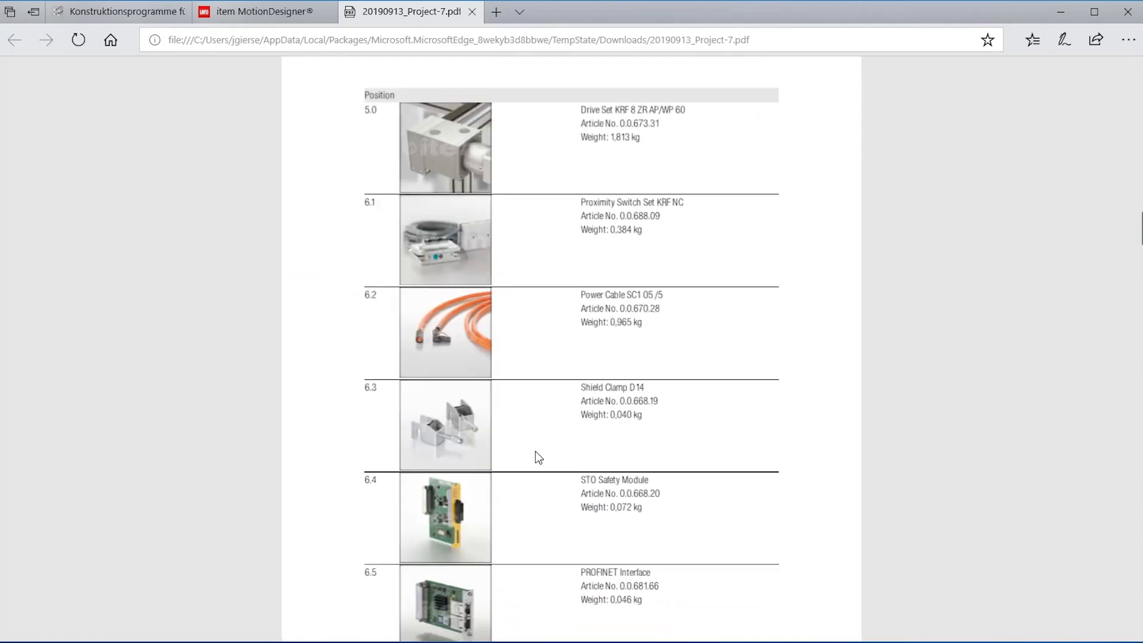
pyautogui.scroll(-10, 543, 457)
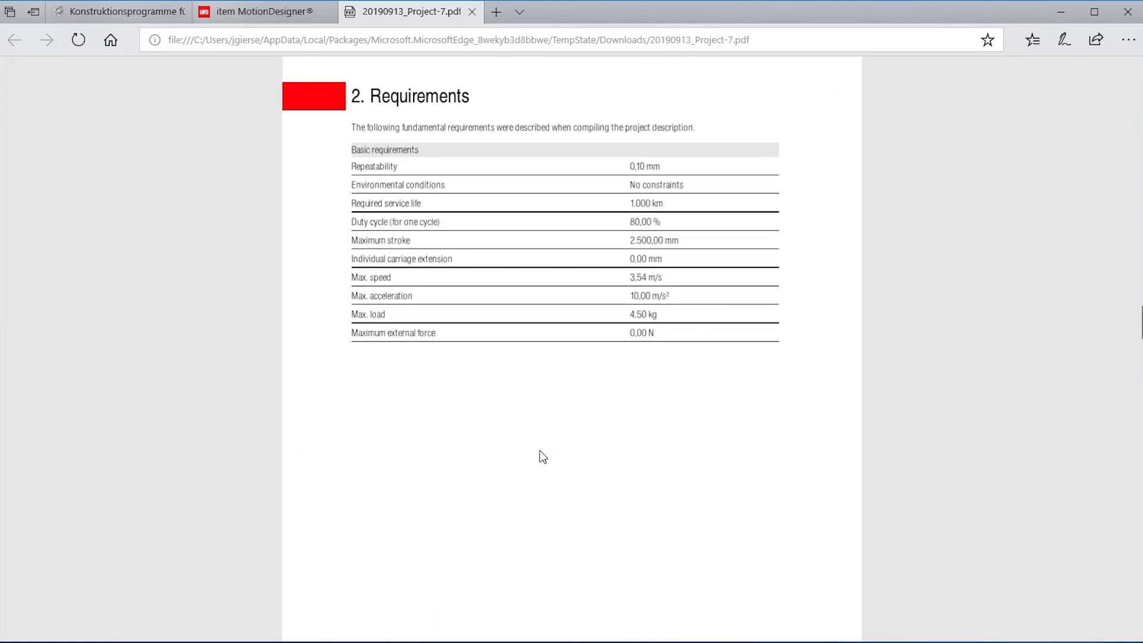
pyautogui.scroll(-12, 543, 457)
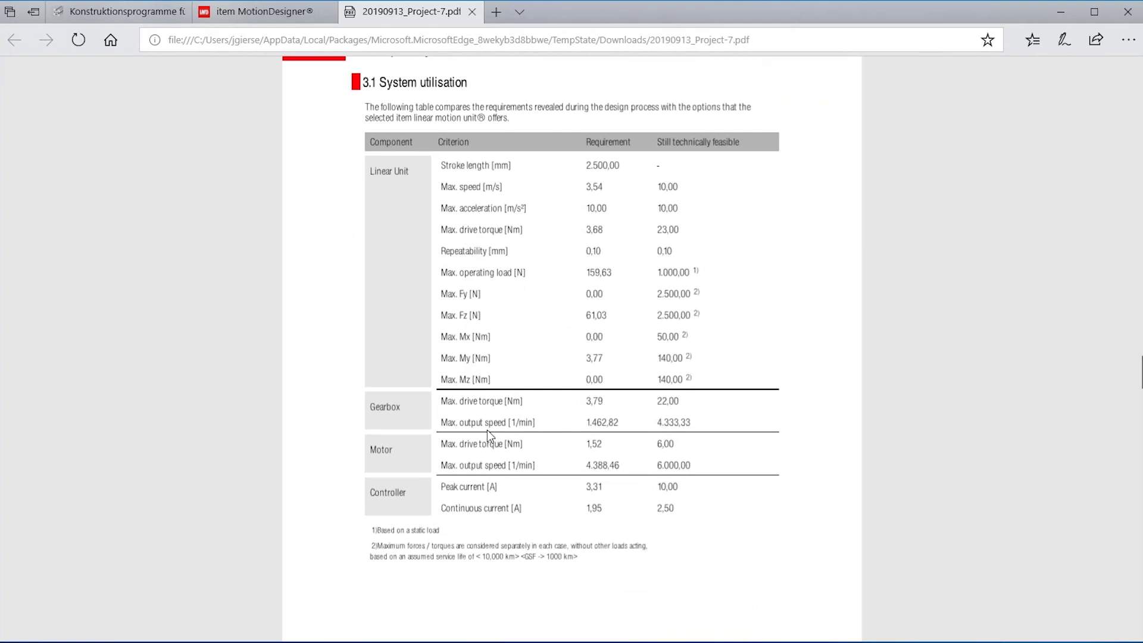
pyautogui.scroll(-16, 499, 424)
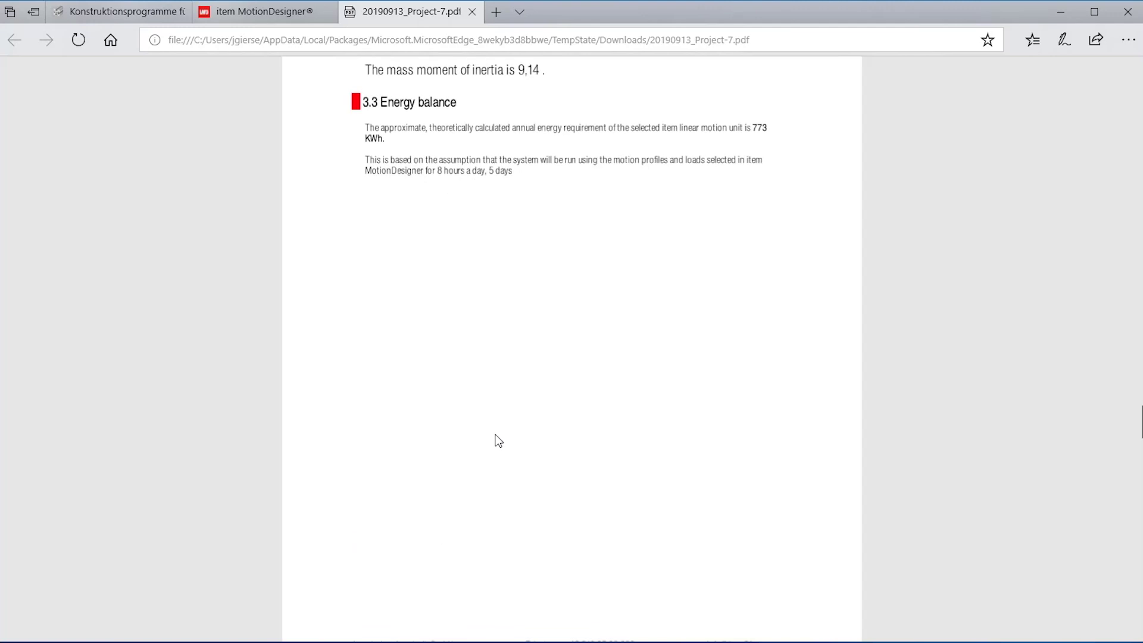
pyautogui.scroll(7, 497, 439)
pyautogui.scroll(-3, 498, 438)
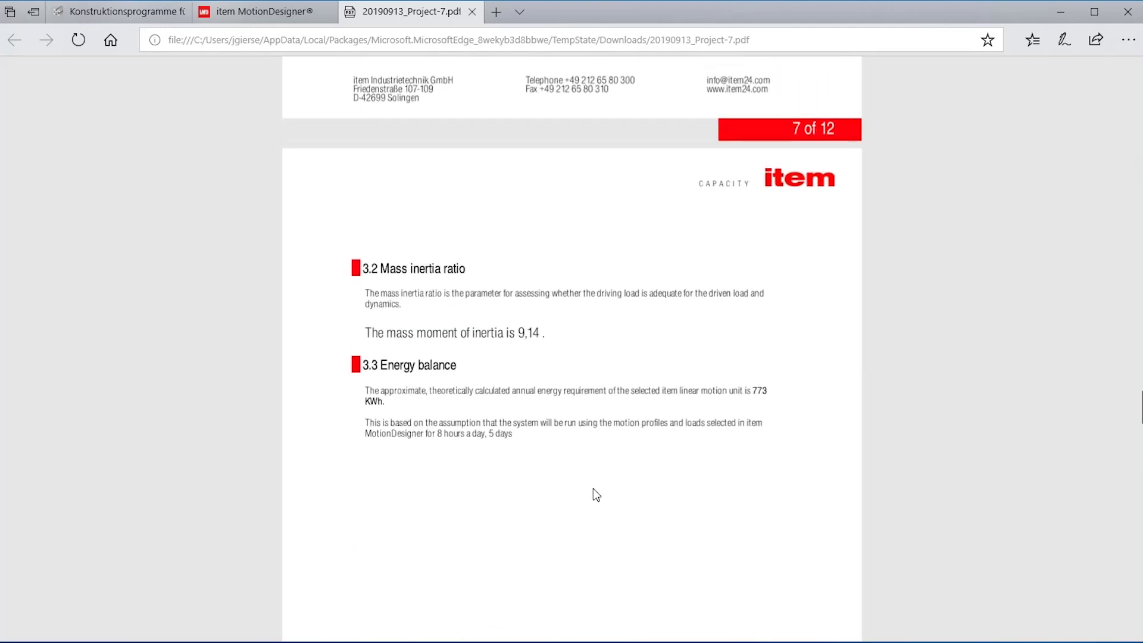
pyautogui.scroll(-10, 593, 488)
pyautogui.scroll(-3, 593, 491)
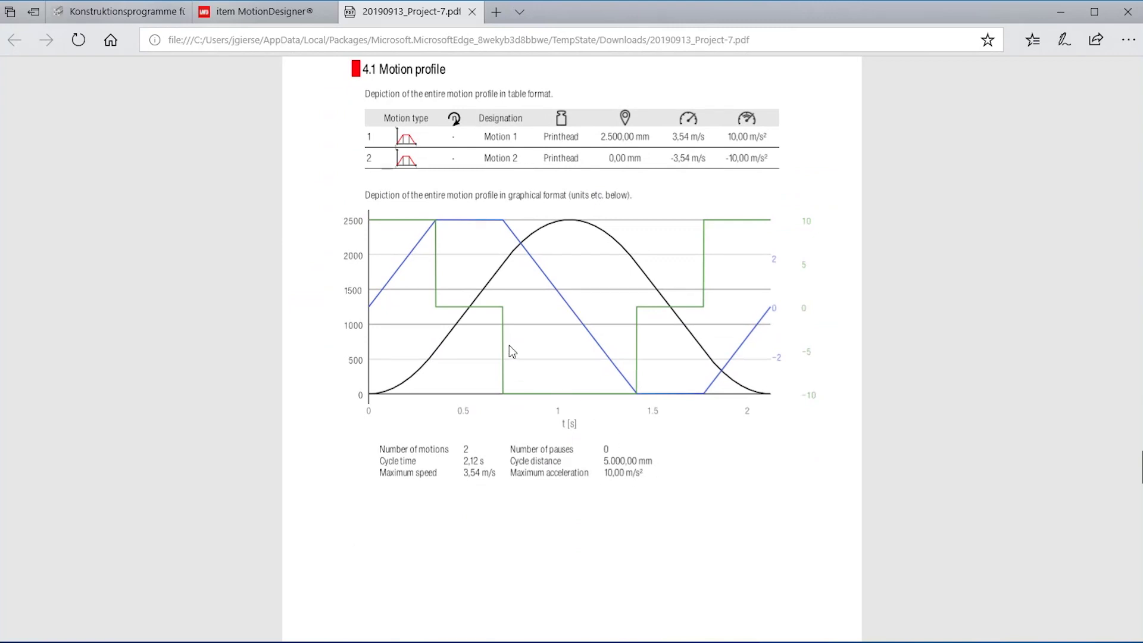
# Switch back to the item MotionDesigner tab showing the Project 7 Result page.
pyautogui.click(232, 10)
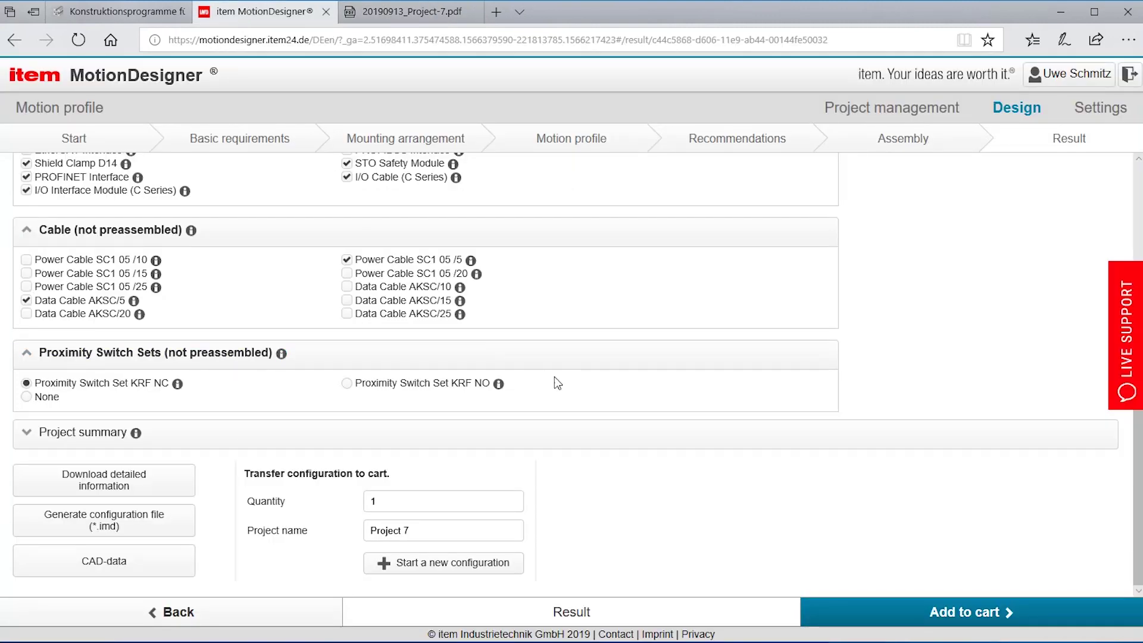